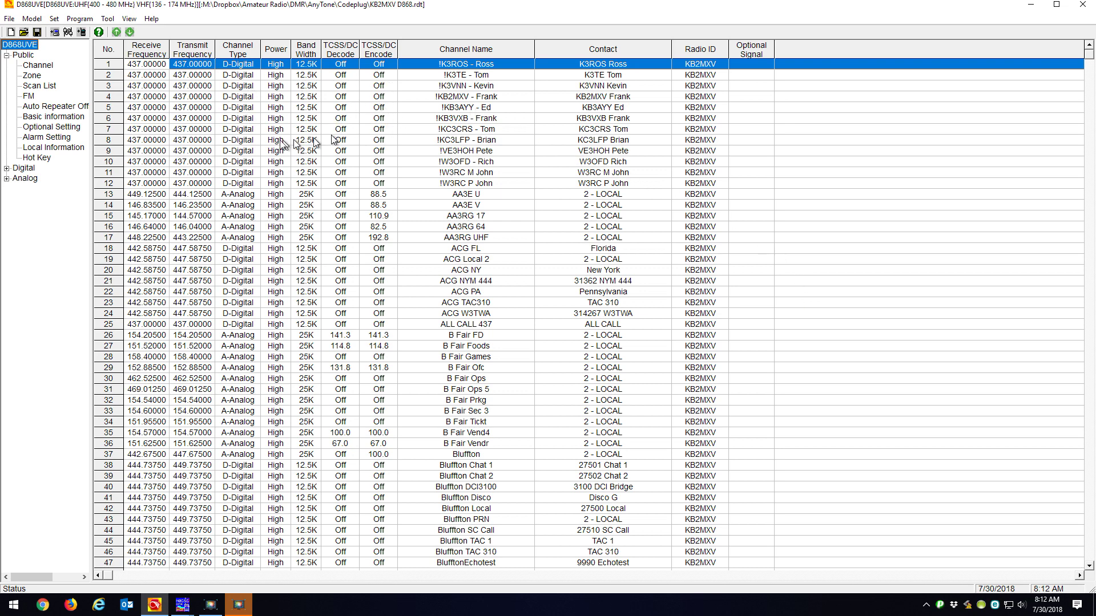
- Review the codeplug's channel list and zone list down to their last entries, and close the radio programming software
left_click(36, 66)
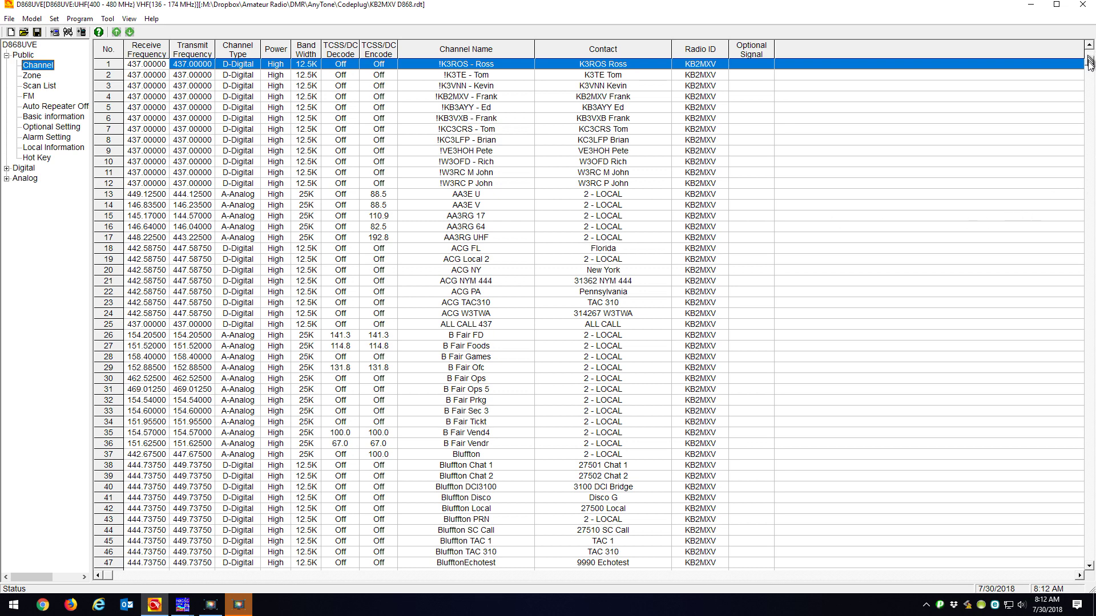
left_click(1091, 198)
mouse_move(1091, 183)
left_mouse_down()
mouse_move(1089, 159)
mouse_move(1091, 197)
mouse_move(1090, 184)
left_mouse_up()
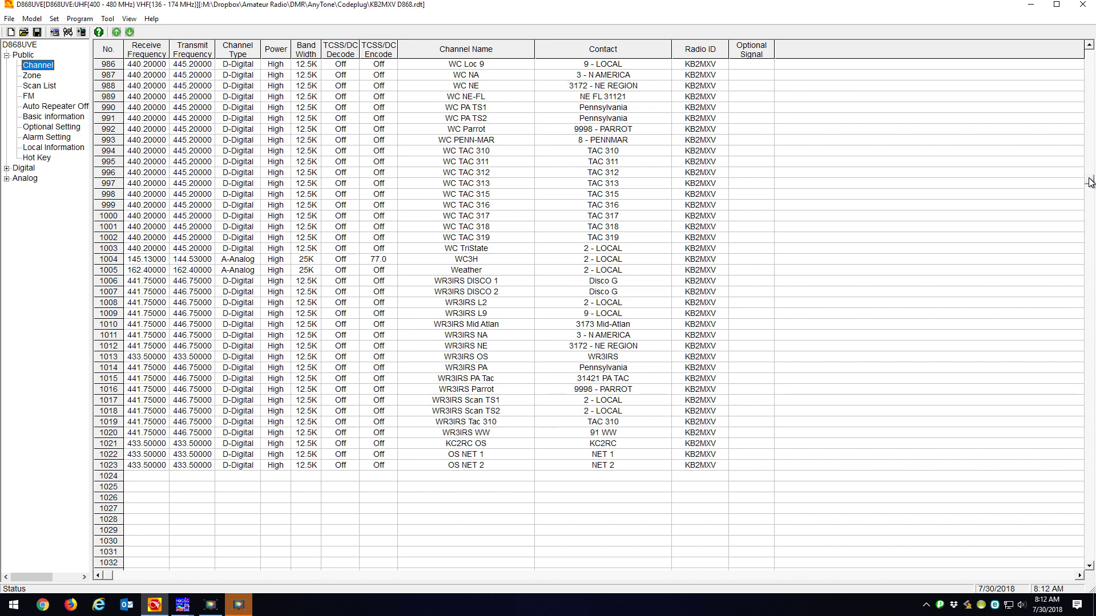
left_click(40, 76)
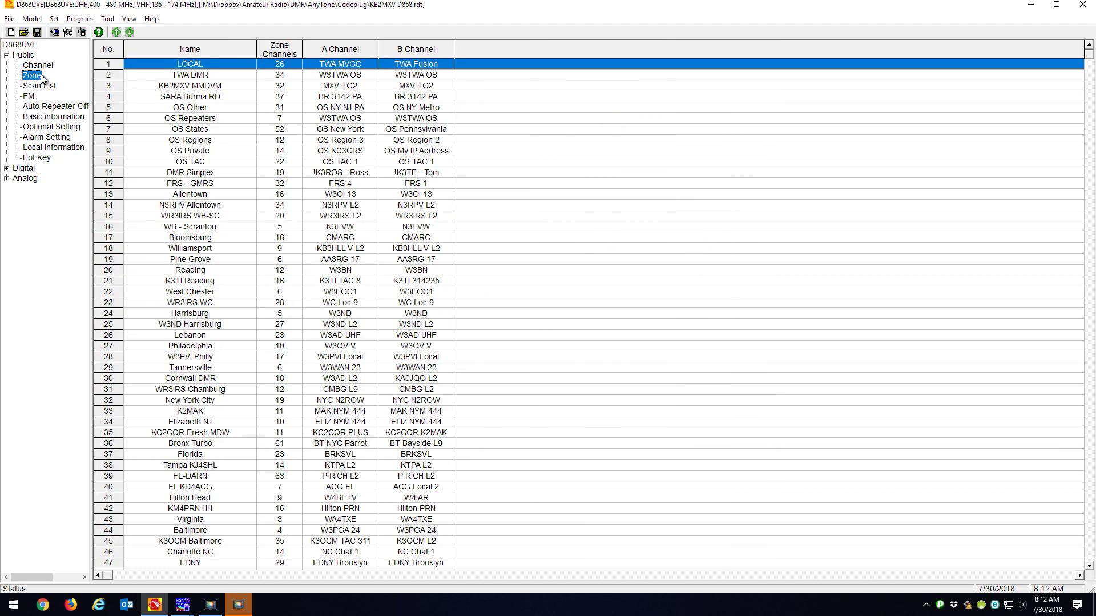
left_click_drag(1090, 571, 1091, 570)
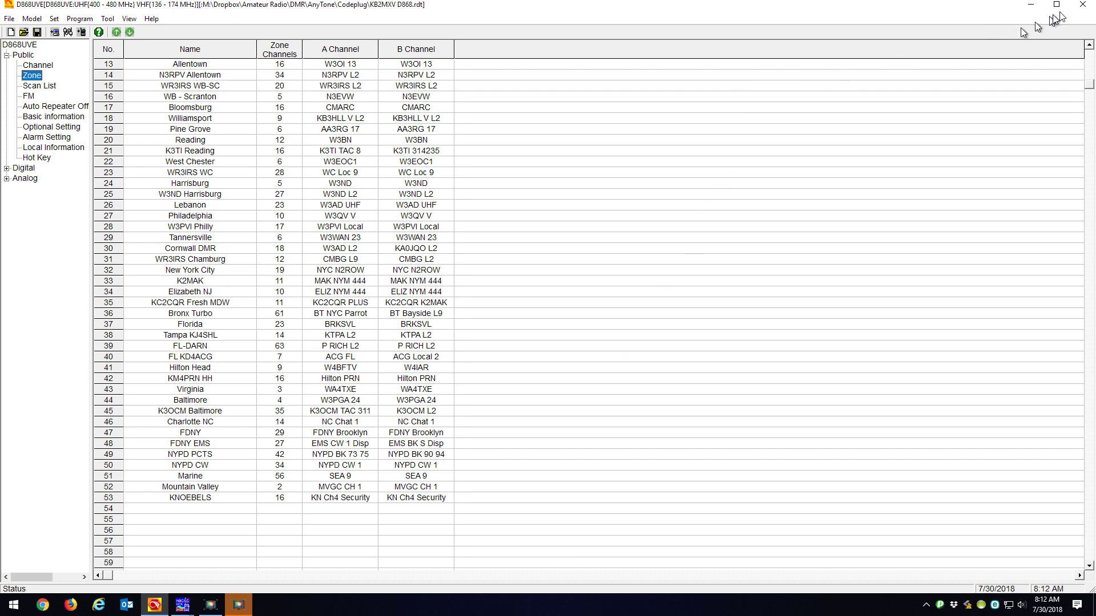
left_click(1086, 10)
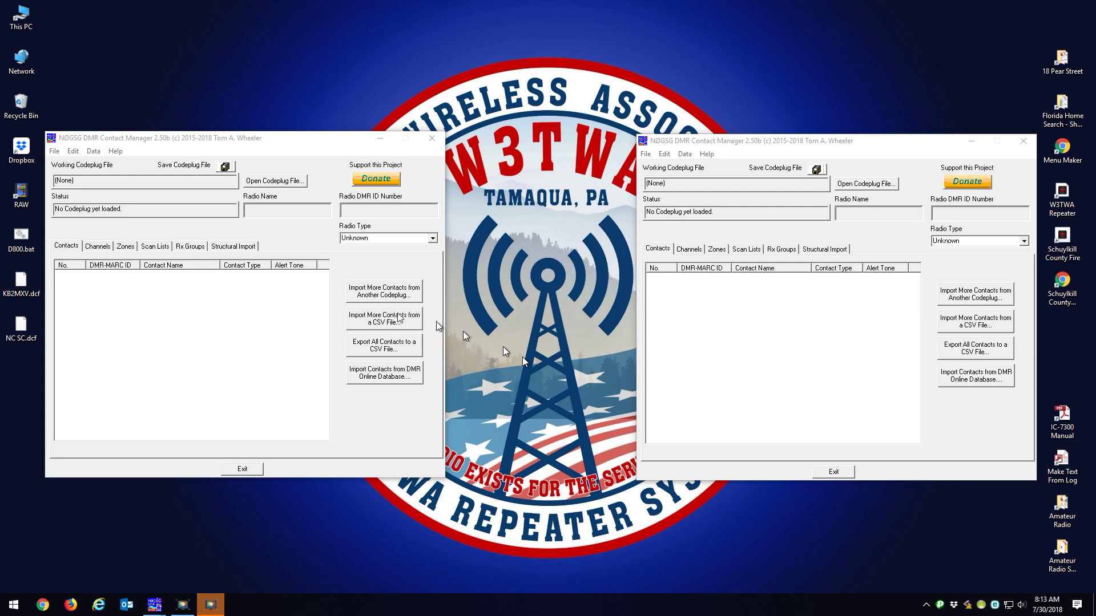
- Open the codeplug KB2MXV.dcf from the Desktop in the first Contact Manager window
left_click(256, 182)
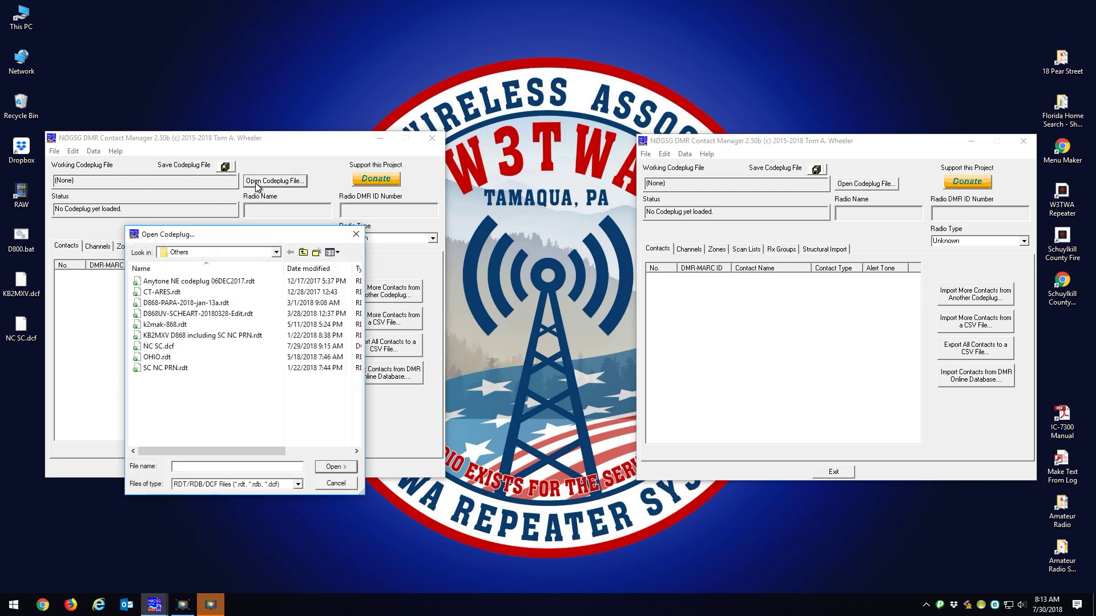
left_click(276, 253)
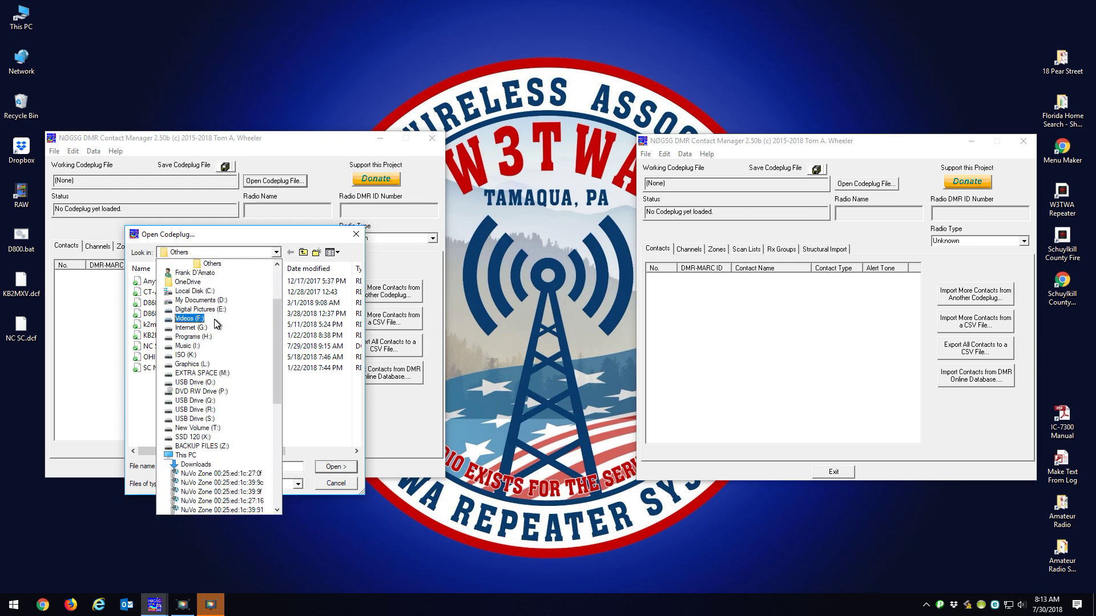
scroll(280, 334, "up", 3)
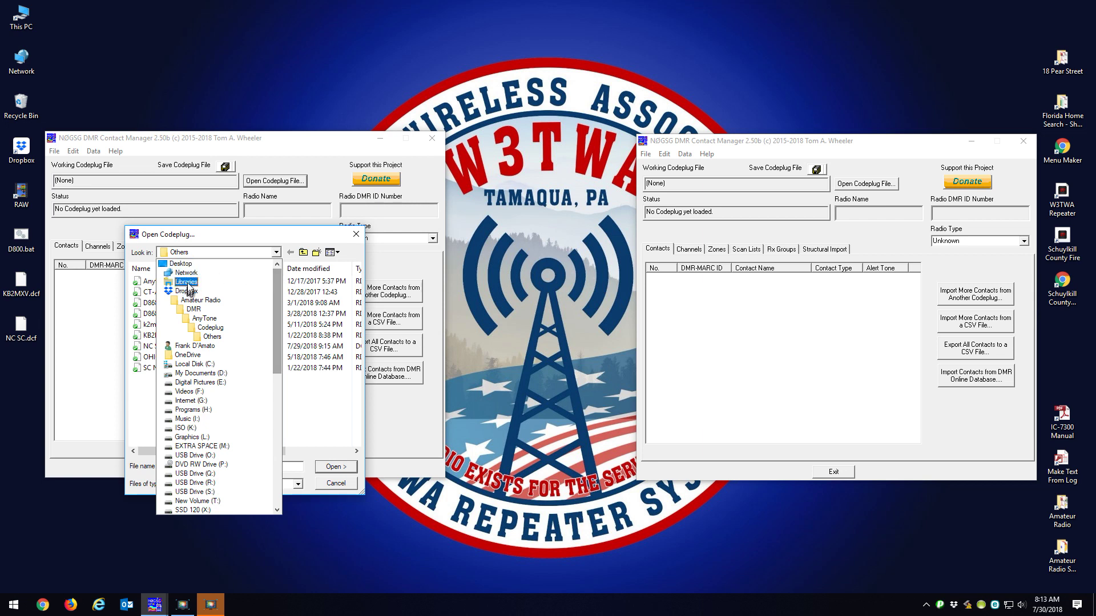
left_click(186, 266)
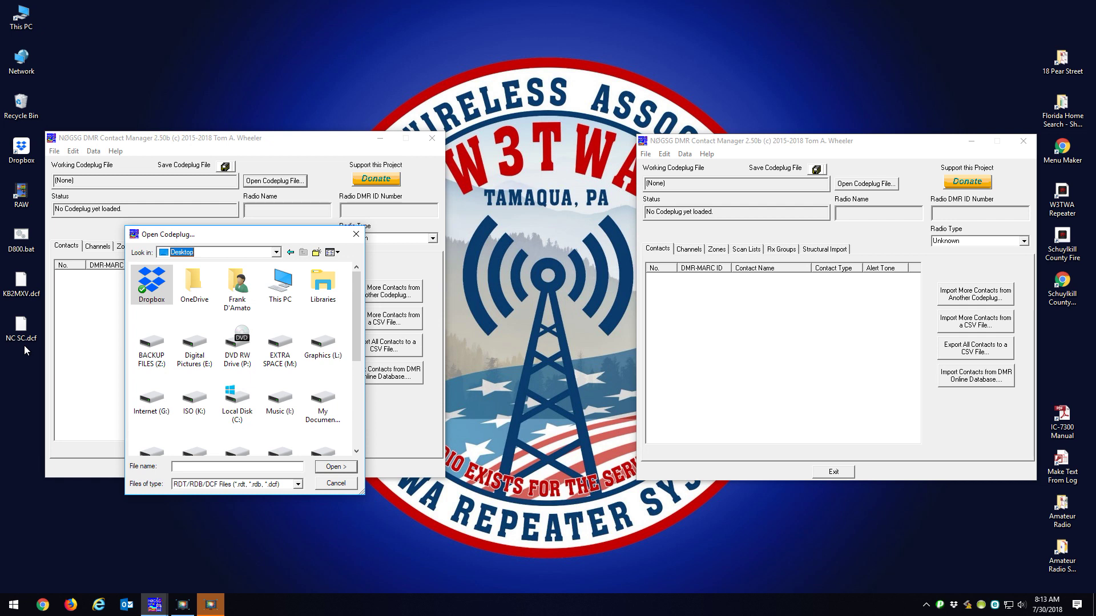
left_click_drag(354, 311, 350, 394)
left_click(279, 383)
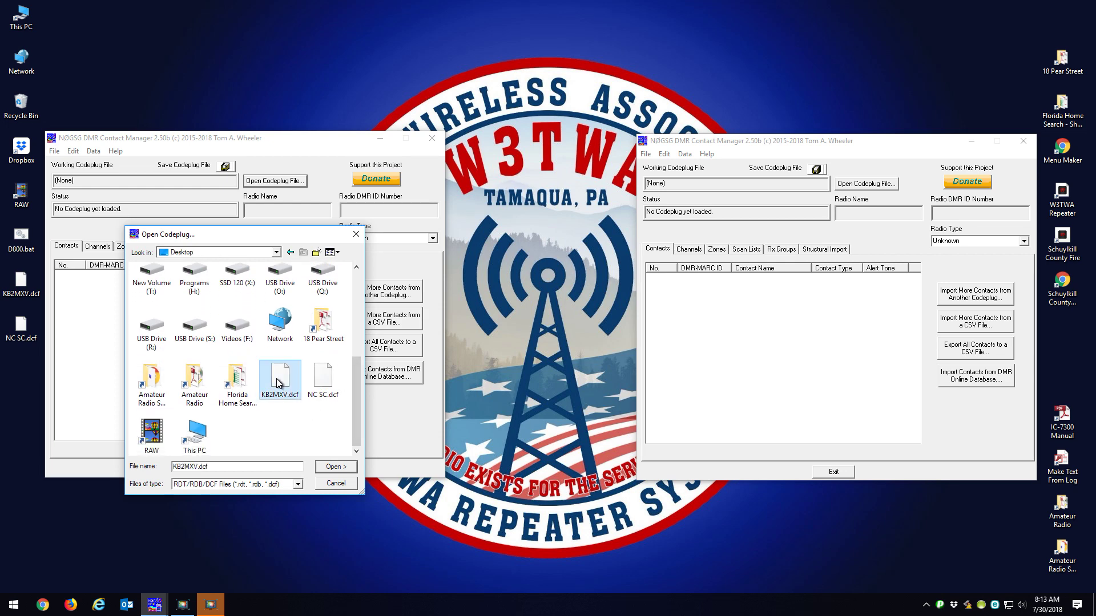
left_click(335, 468)
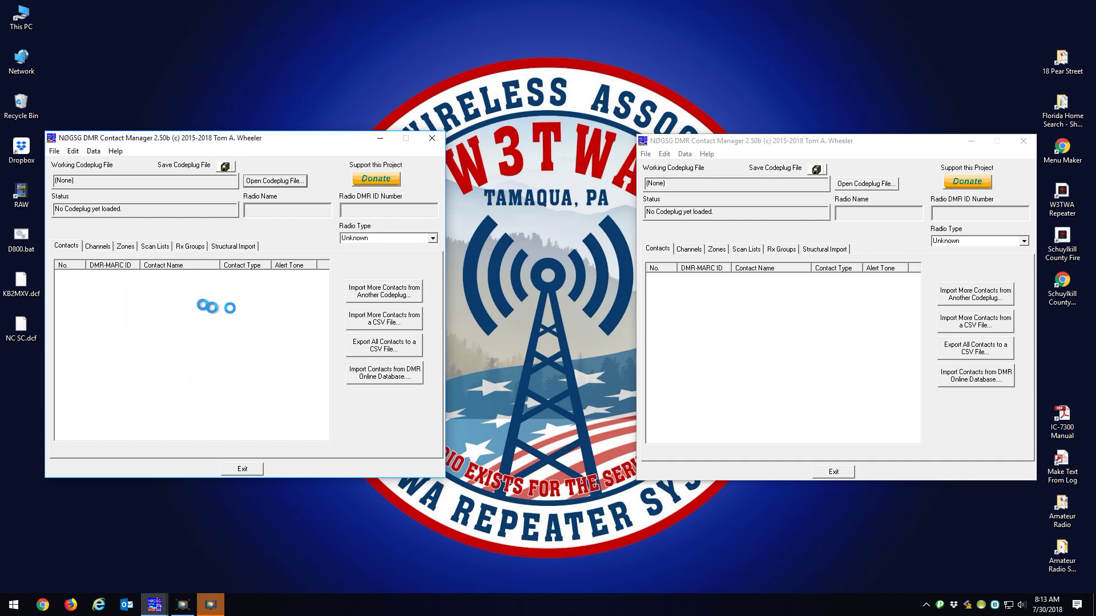
- Open the codeplug NC SC.dcf from the Desktop in the second Contact Manager window
left_click(883, 187)
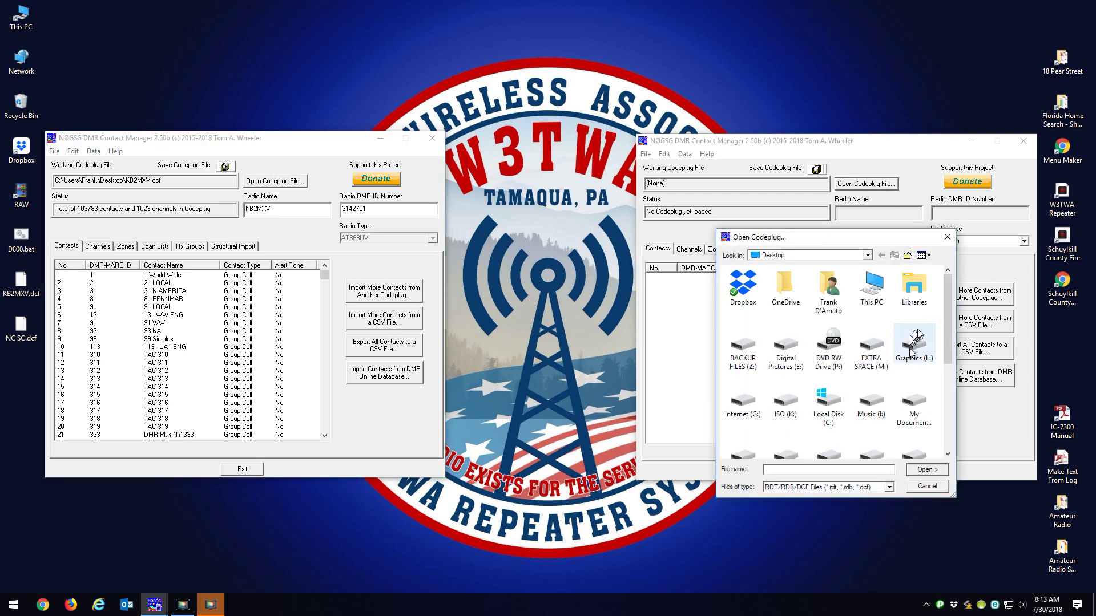
left_click_drag(949, 300, 948, 379)
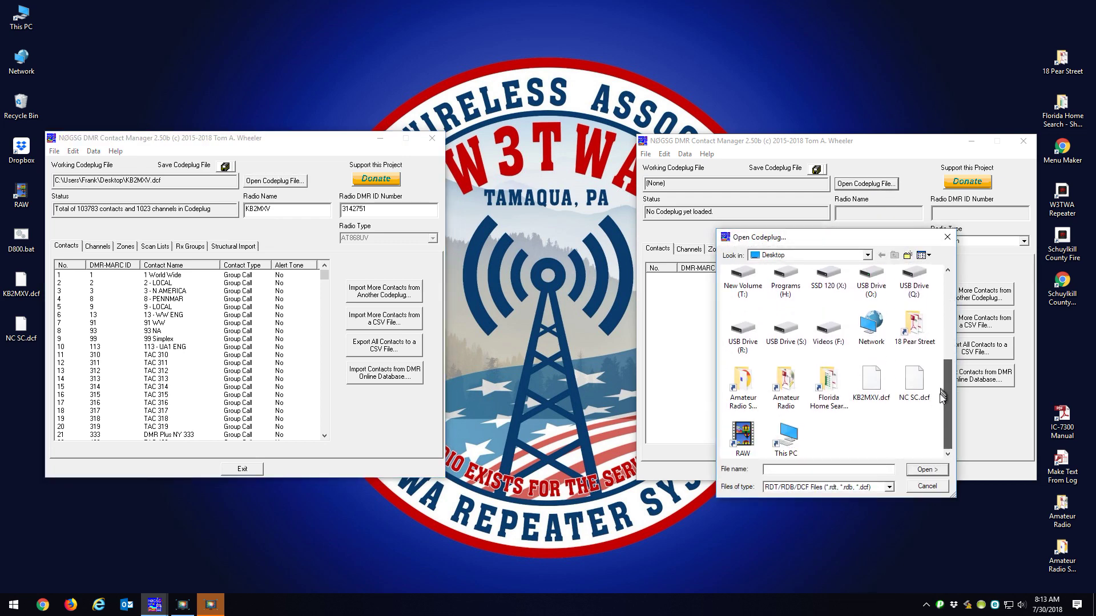
left_click(916, 378)
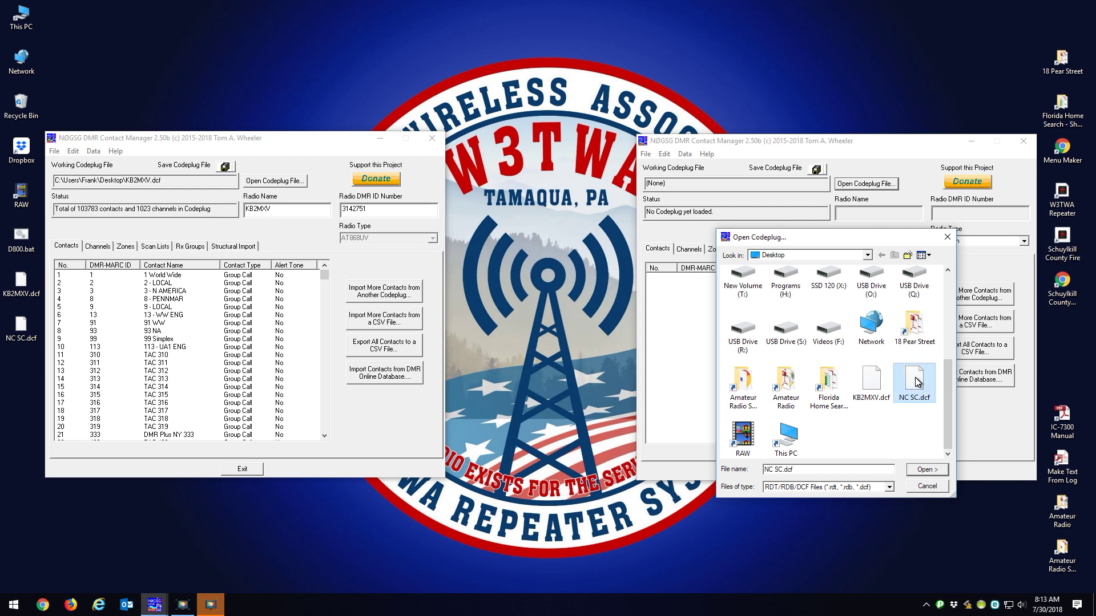
left_click(927, 469)
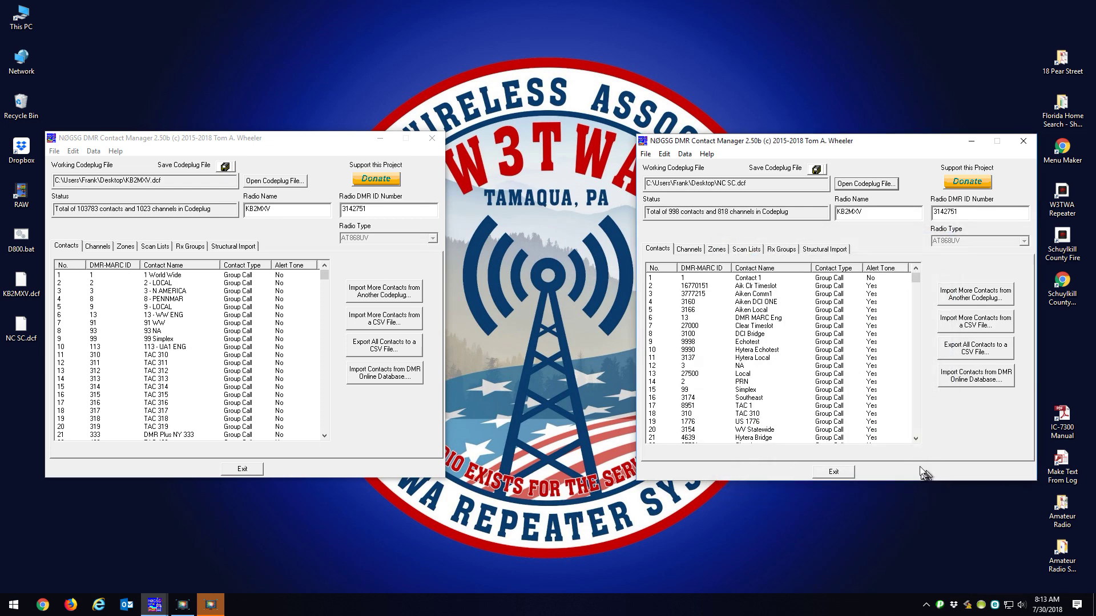
- Display the zones of both codeplugs, sampling the neighbours of Ahoskie NC in NC SC.dcf and returning to that zone
left_click(715, 250)
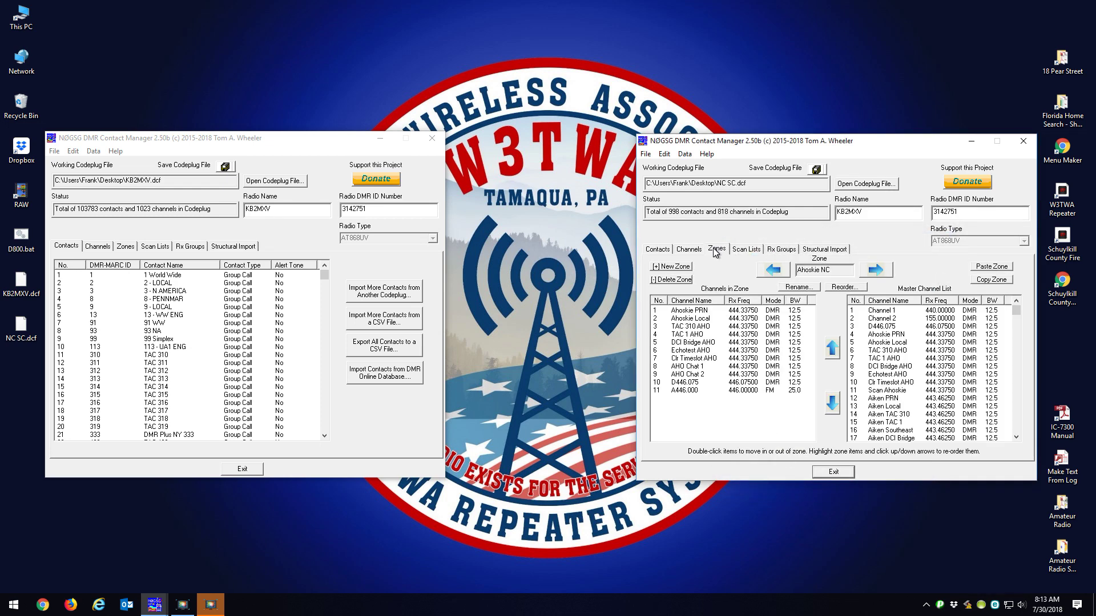
left_click(876, 270)
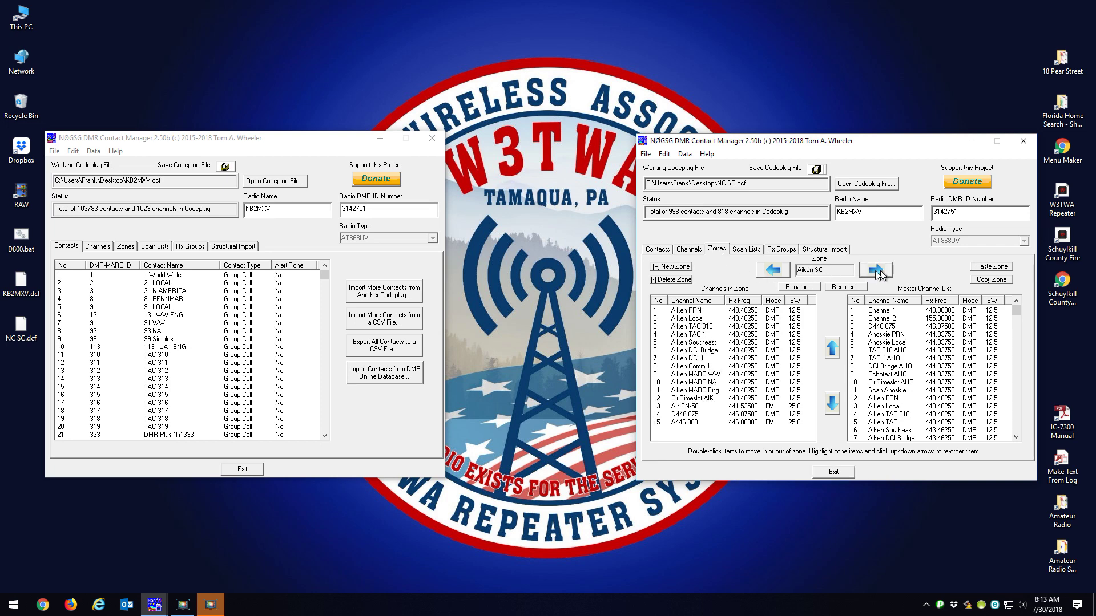
left_click(775, 272)
left_click(775, 272)
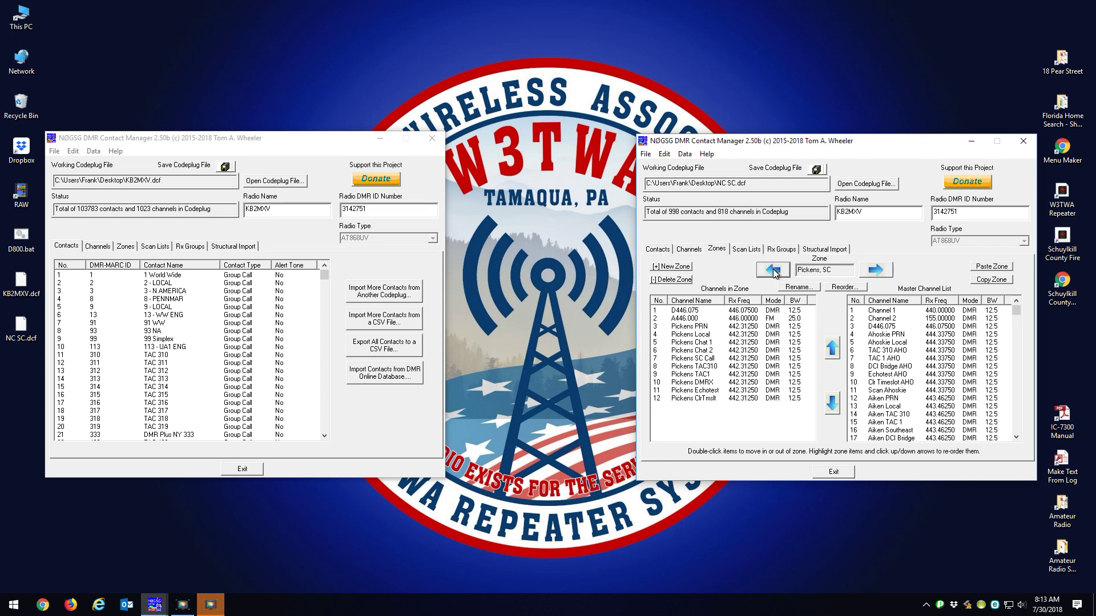
left_click(875, 271)
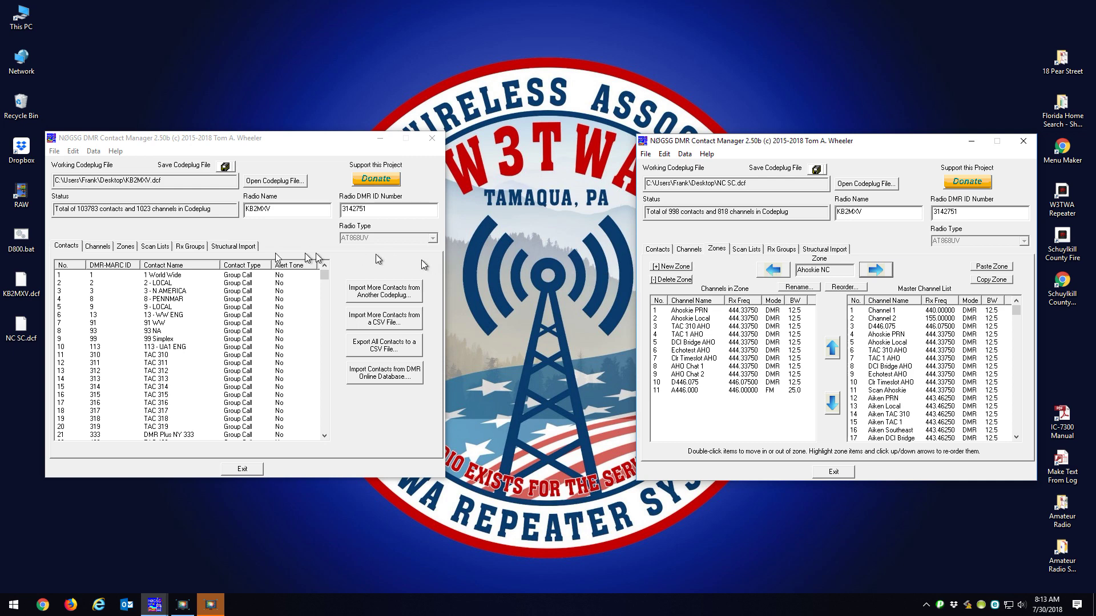
left_click(126, 246)
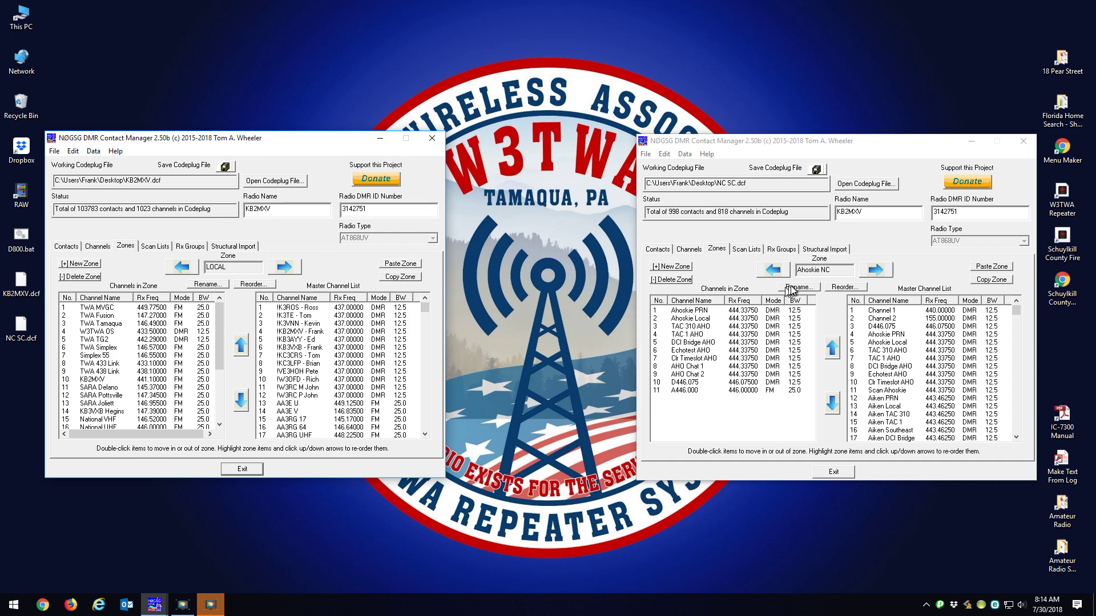
- Go to the Charlotte NC zone in NC SC.dcf and copy the zone
left_click(878, 273)
left_click(877, 270)
left_click(876, 270)
left_click(876, 270)
left_click(876, 270)
left_click(877, 270)
left_click(877, 270)
left_click(877, 271)
left_click(878, 272)
left_click(878, 272)
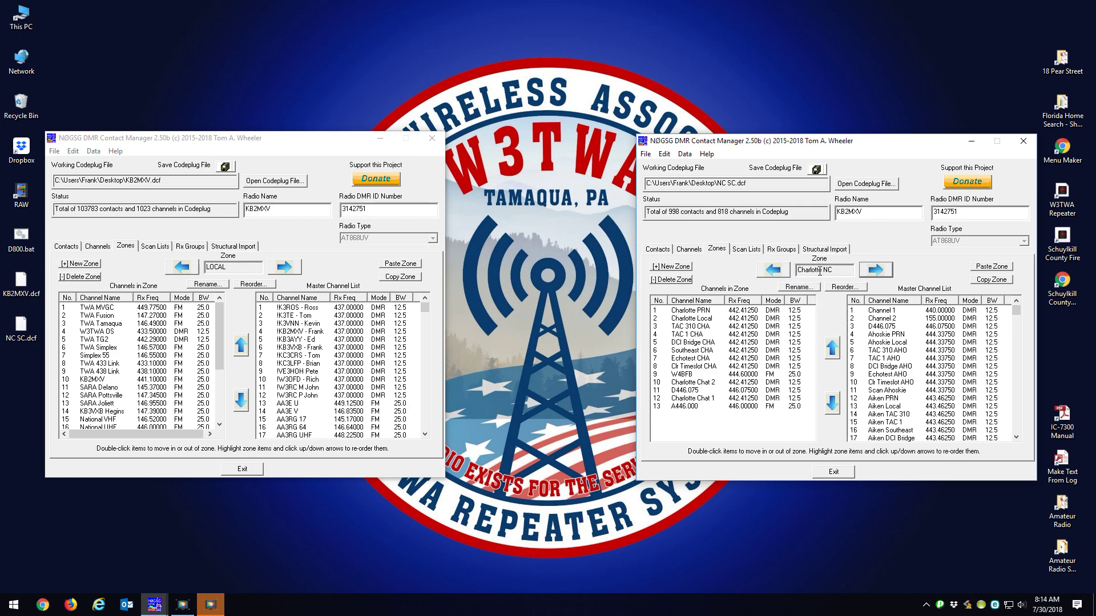
left_click(991, 281)
left_click(254, 144)
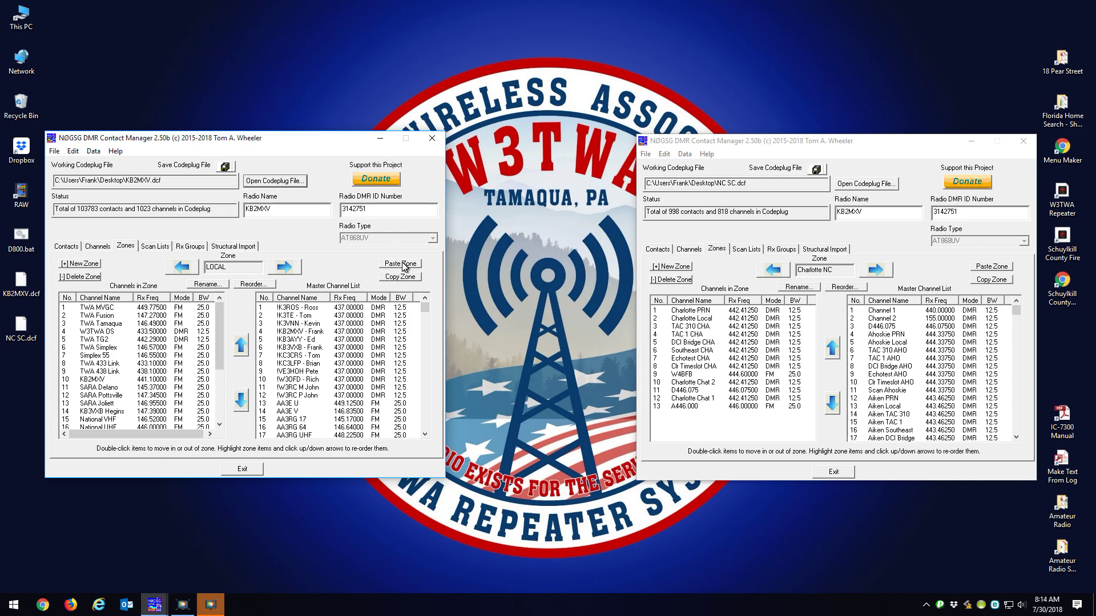
left_click(174, 267)
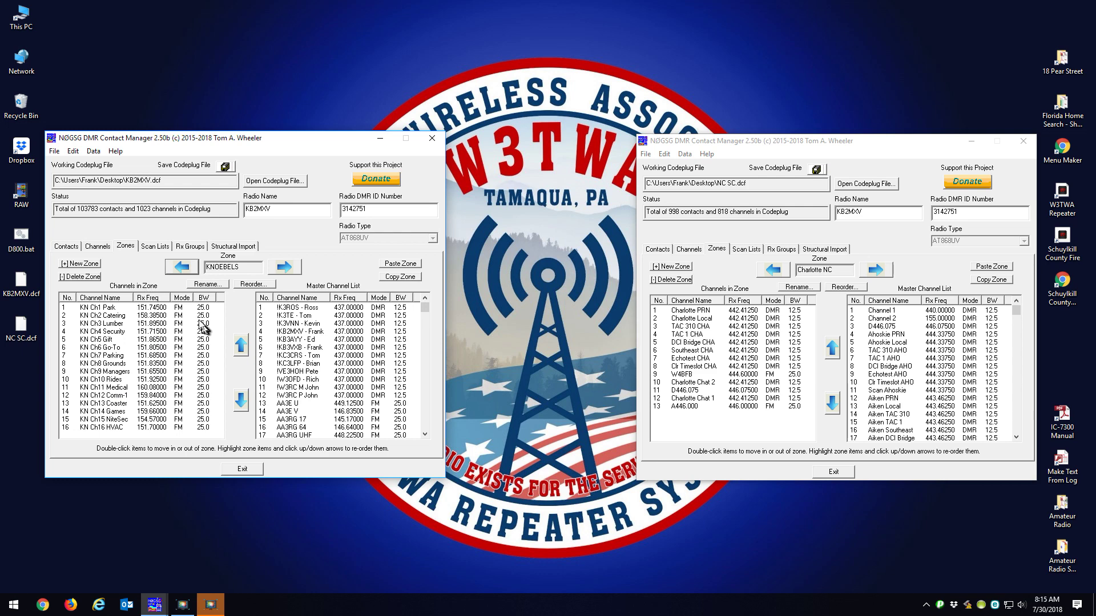
left_click(405, 264)
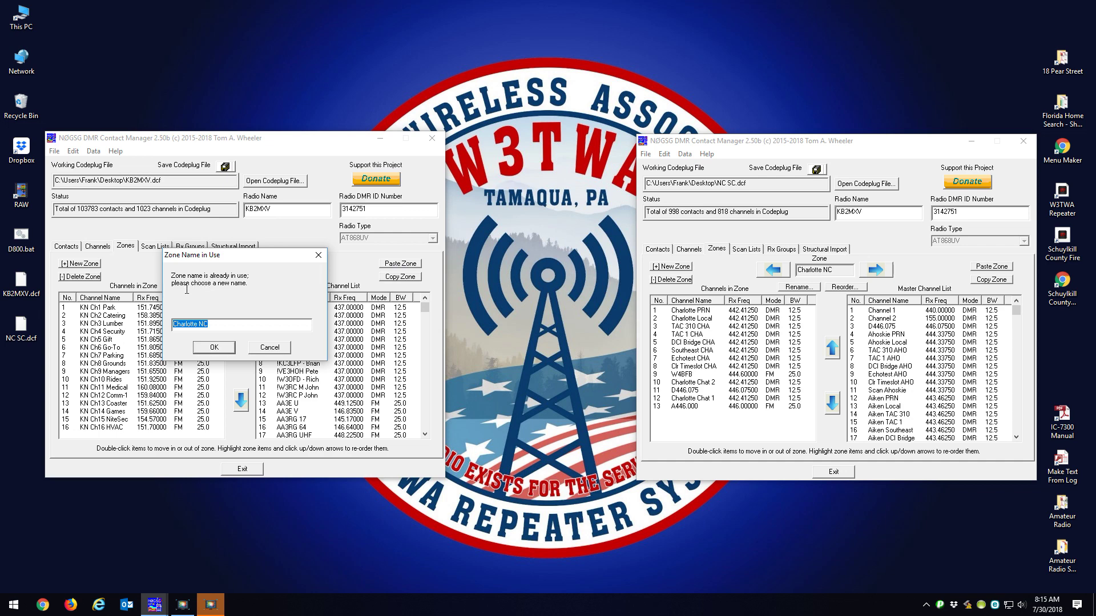
left_click(210, 324)
type("2")
left_click(213, 348)
left_click(214, 348)
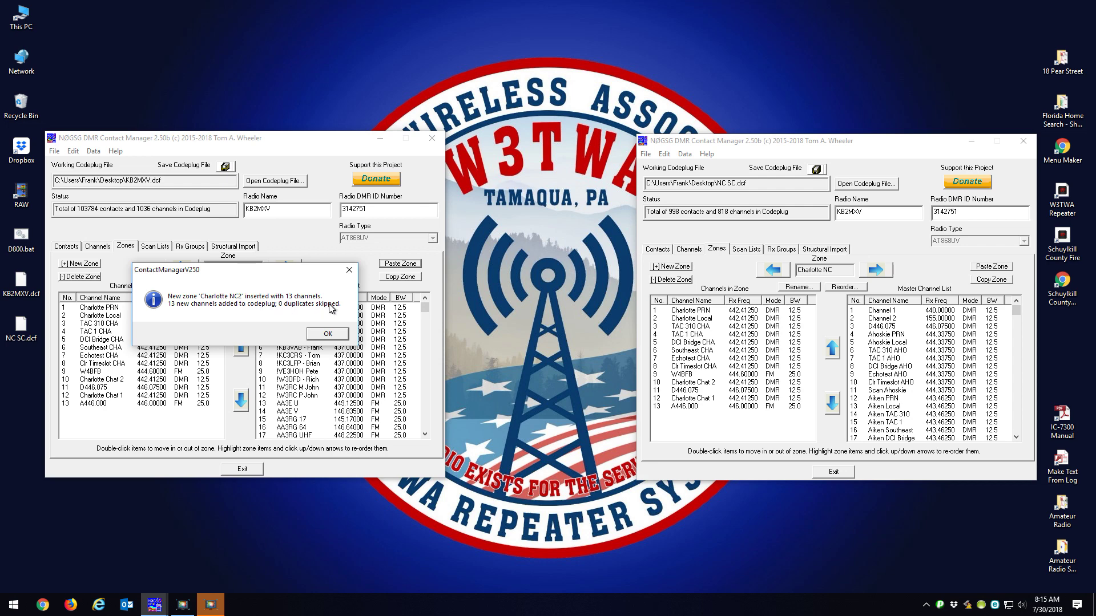
left_click(327, 334)
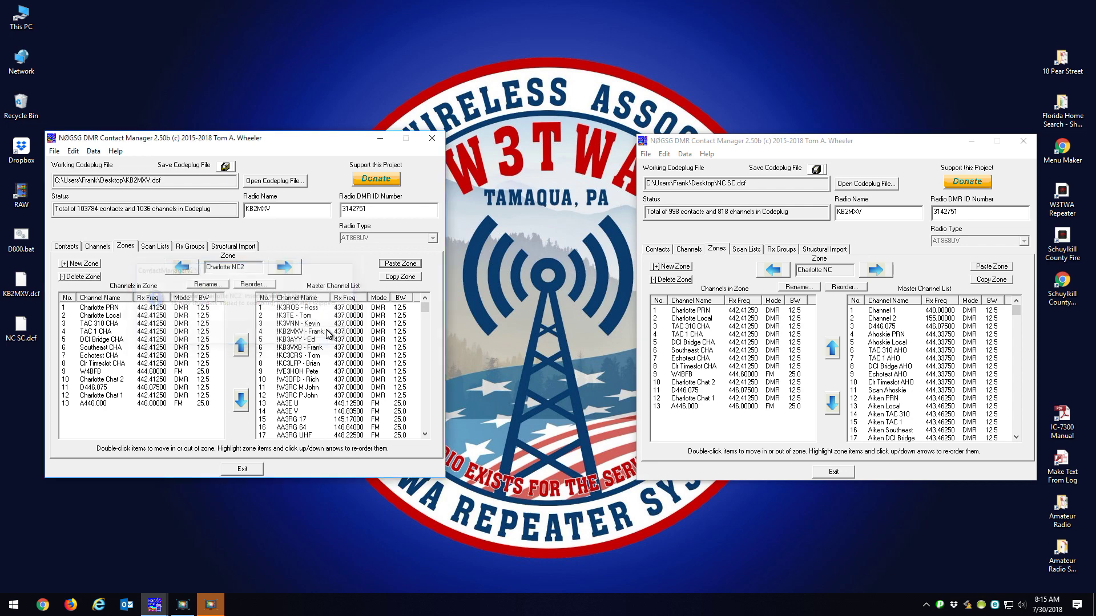
- Copy the Myrtle Beach SC zone from NC SC.dcf and paste it into KB2MXV.dcf
left_click(880, 276)
left_click(879, 275)
left_click(879, 276)
left_click(880, 275)
left_click(880, 276)
left_click(879, 275)
left_click(880, 276)
left_click(880, 275)
left_click(880, 276)
left_click(879, 276)
left_click(880, 275)
left_click(880, 275)
left_click(880, 276)
left_click(879, 276)
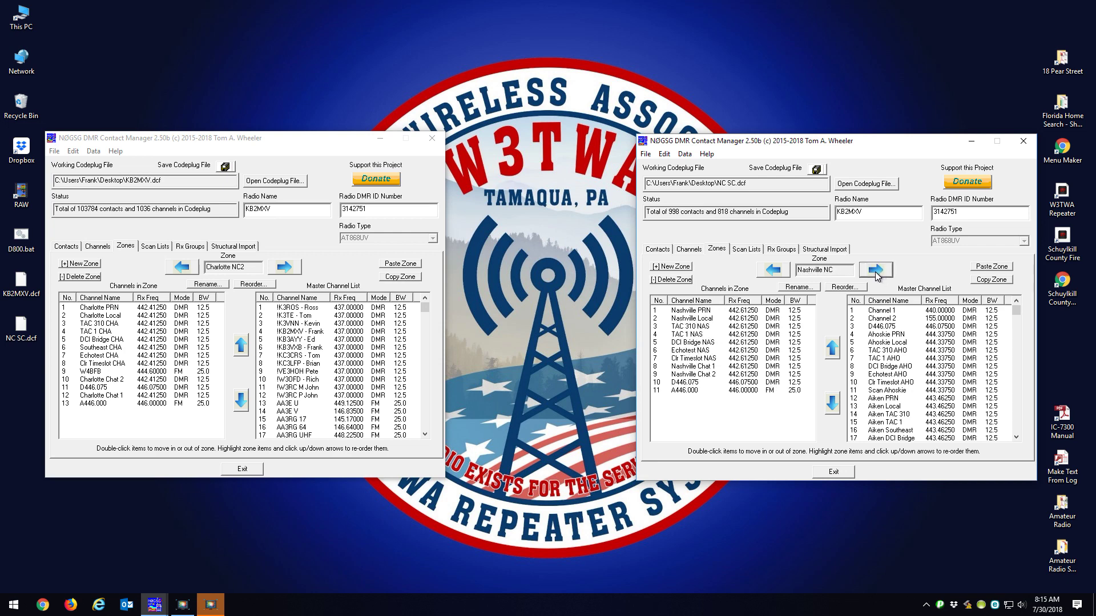
left_click(774, 270)
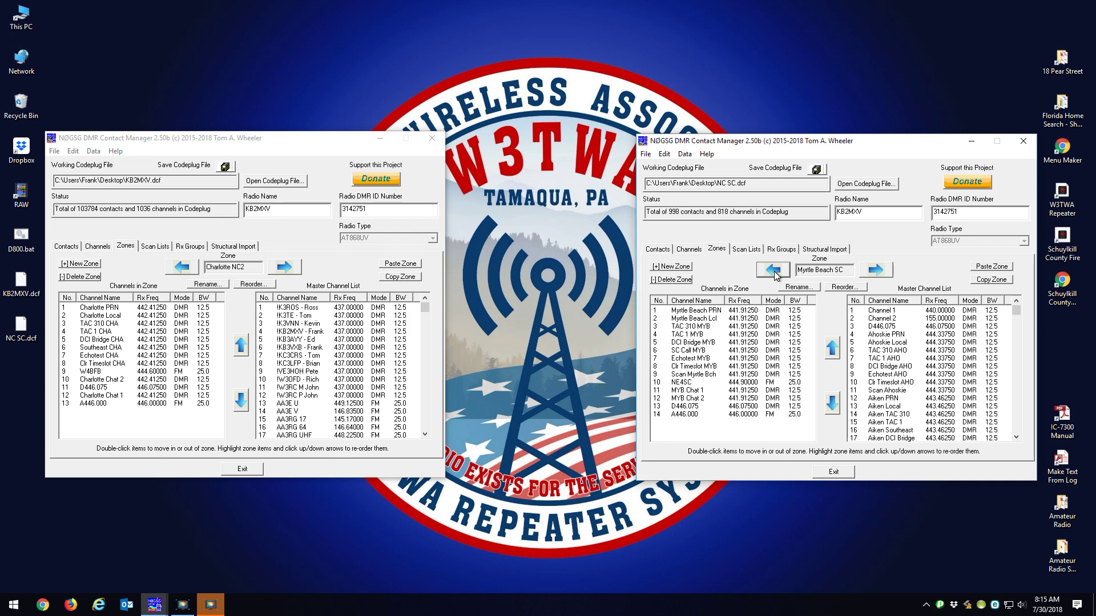
left_click(993, 280)
left_click(399, 266)
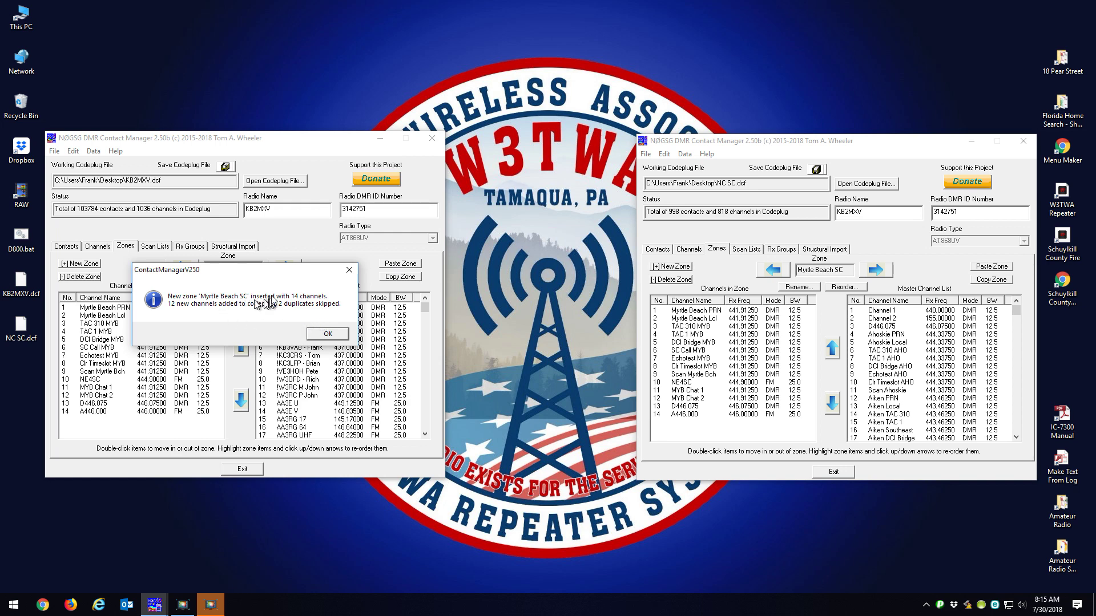
left_click(330, 335)
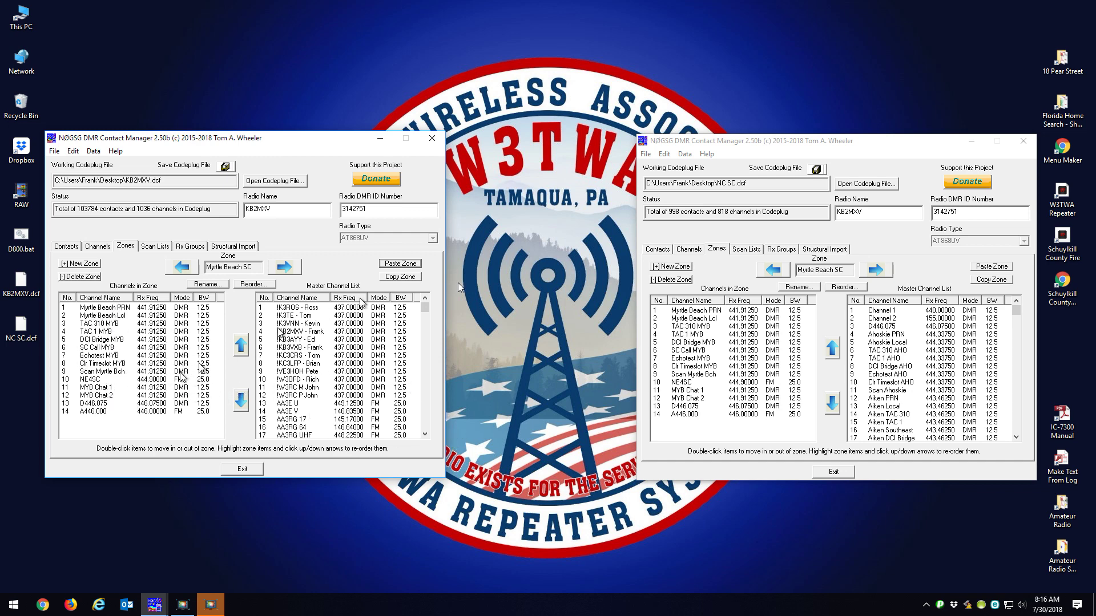
- Copy the Bluffton, SC zone from NC SC.dcf and paste it into KB2MXV.dcf
left_click(876, 271)
left_click(876, 270)
left_click(876, 271)
left_click(876, 270)
left_click(876, 271)
left_click(877, 270)
left_click(876, 270)
left_click(876, 271)
left_click(876, 271)
left_click(876, 270)
left_click(877, 271)
left_click(876, 271)
left_click(876, 270)
left_click(877, 270)
left_click(876, 271)
left_click(876, 270)
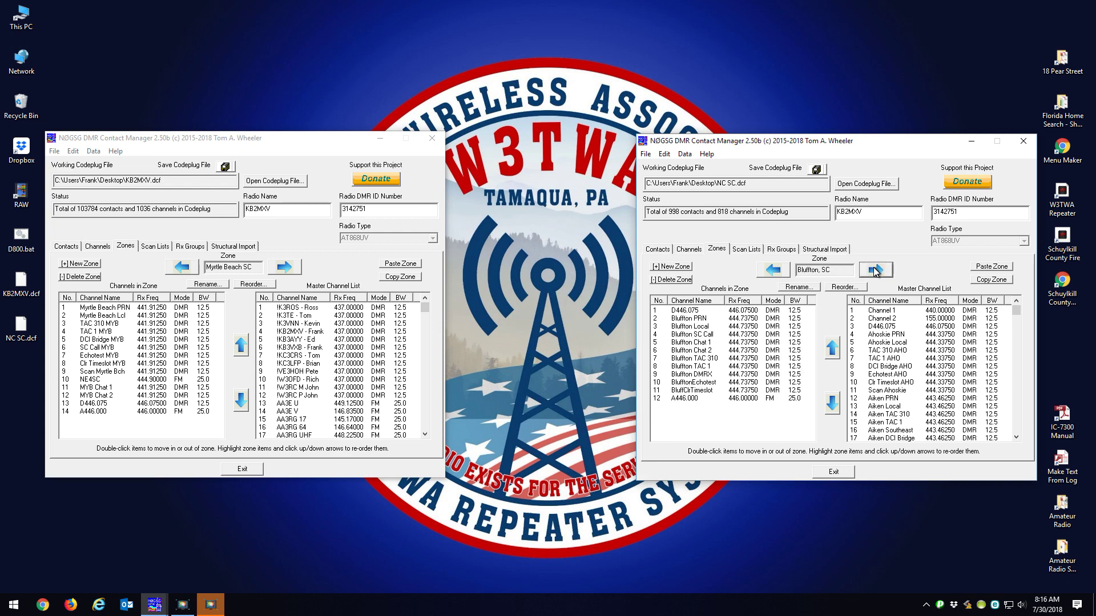
left_click(991, 279)
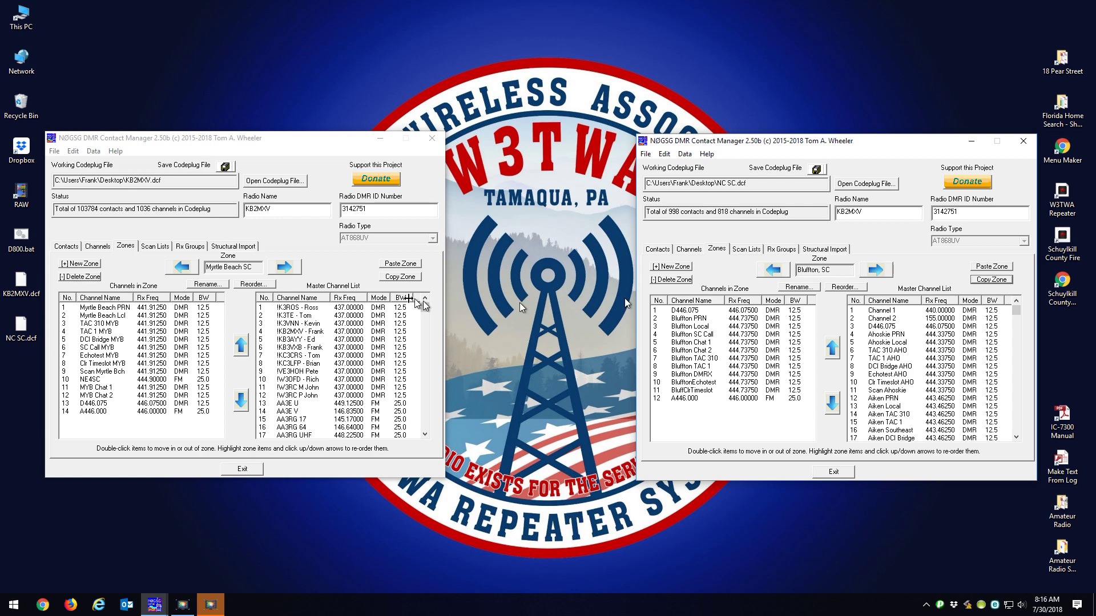
left_click(400, 263)
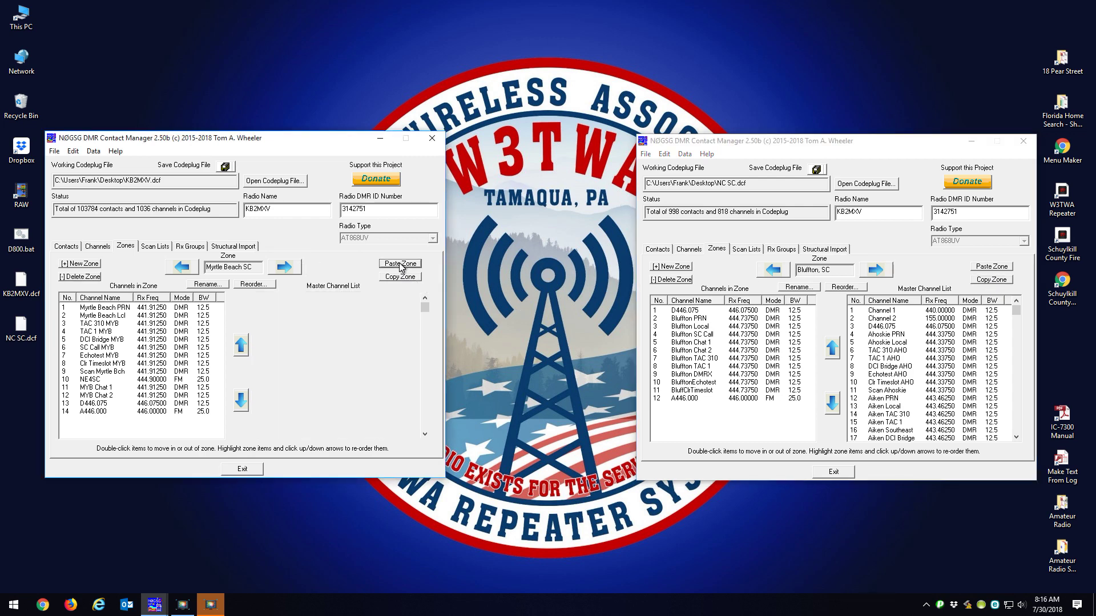
left_click(346, 338)
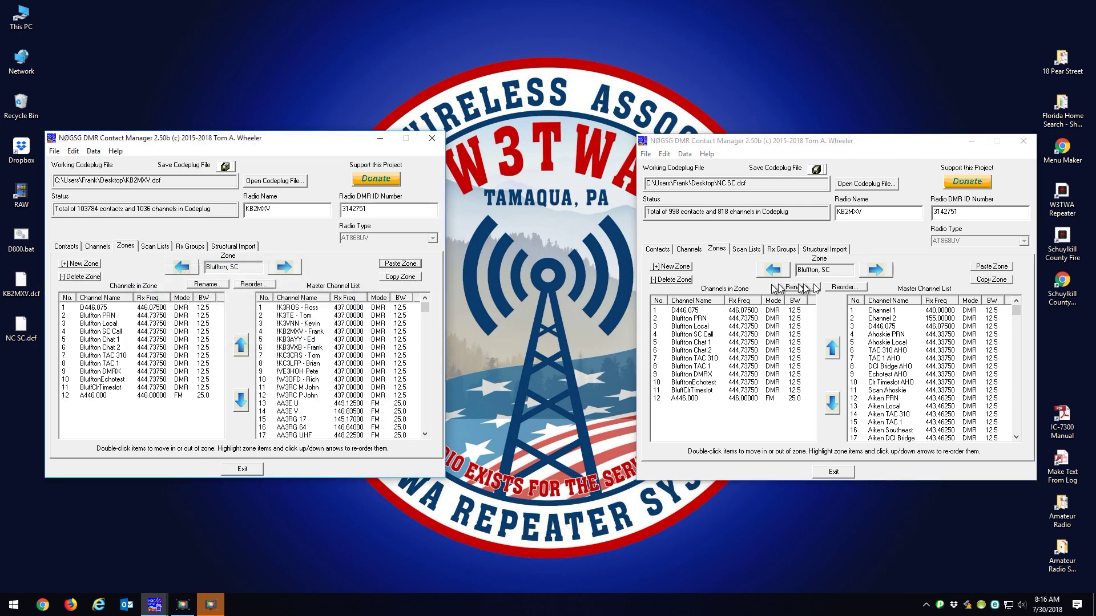
- Copy the Hilton Head, SC zone from NC SC.dcf and paste it into KB2MXV.dcf
left_click(876, 272)
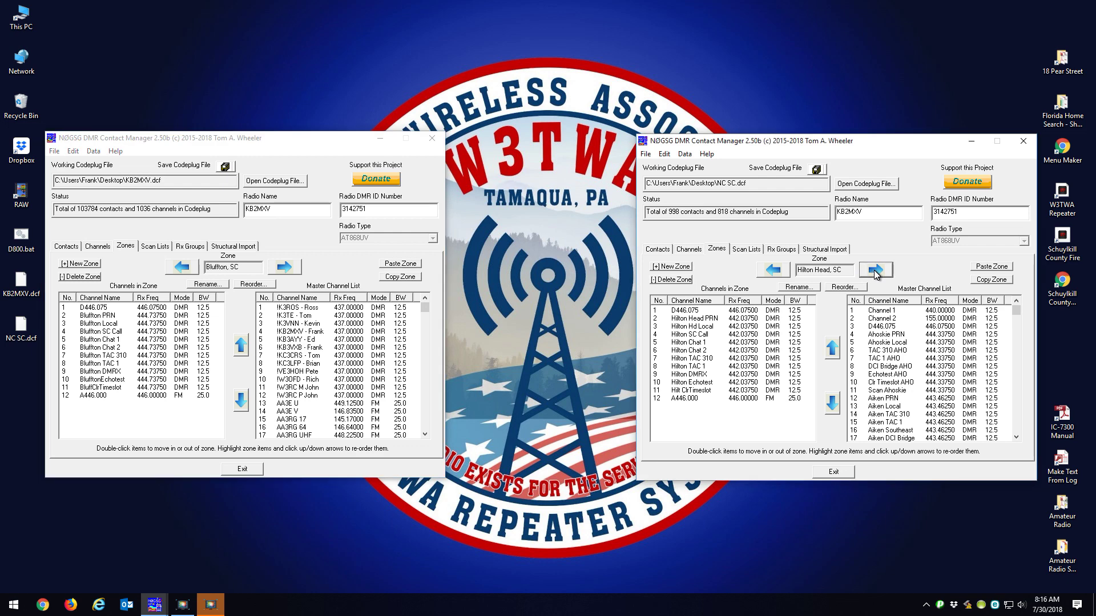
left_click(991, 280)
left_click(401, 264)
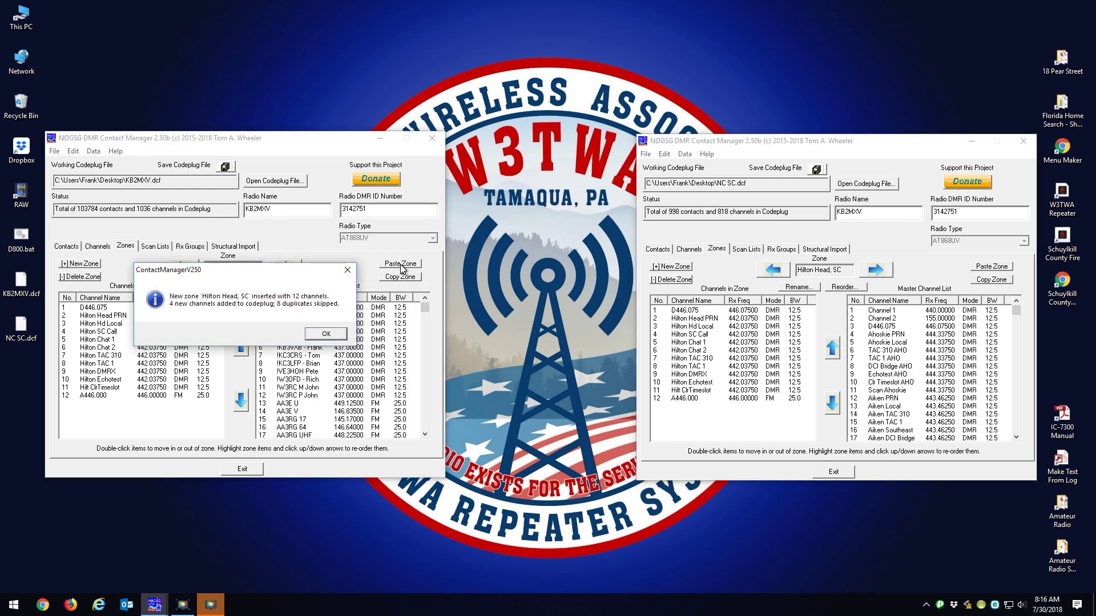
left_click(326, 334)
- Copy the Rock Hill, SC zone from NC SC.dcf and paste it into KB2MXV.dcf
left_click(898, 278)
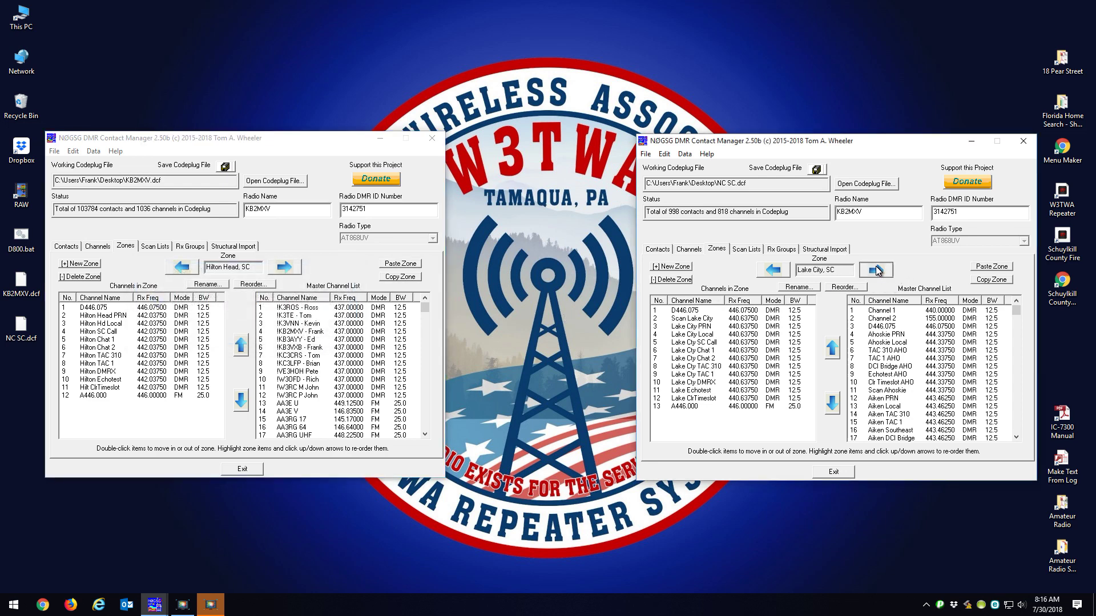
left_click(876, 269)
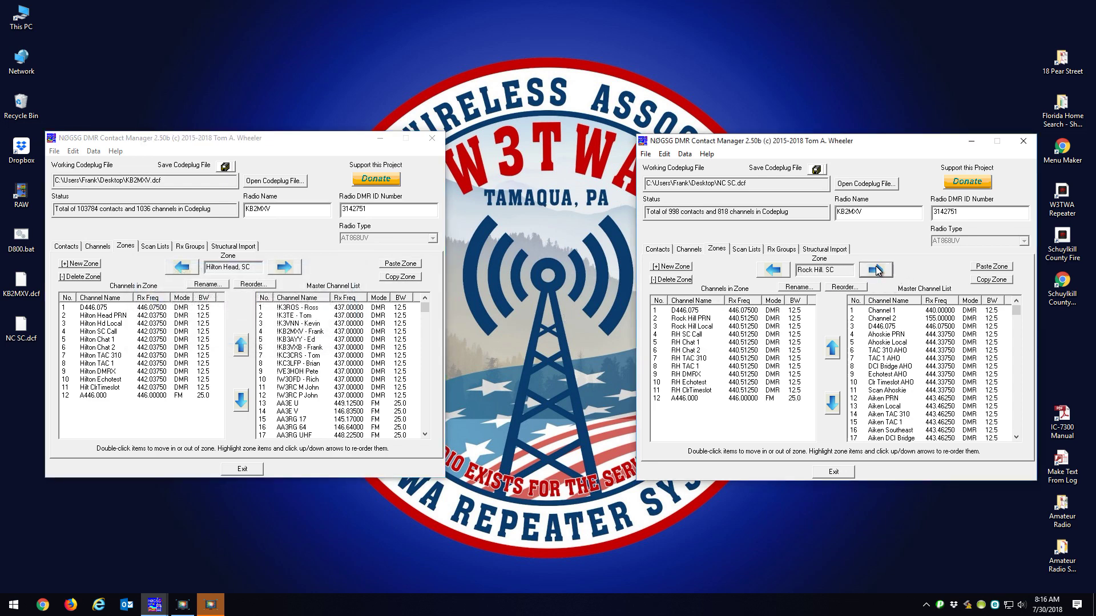
left_click(986, 281)
left_click(397, 264)
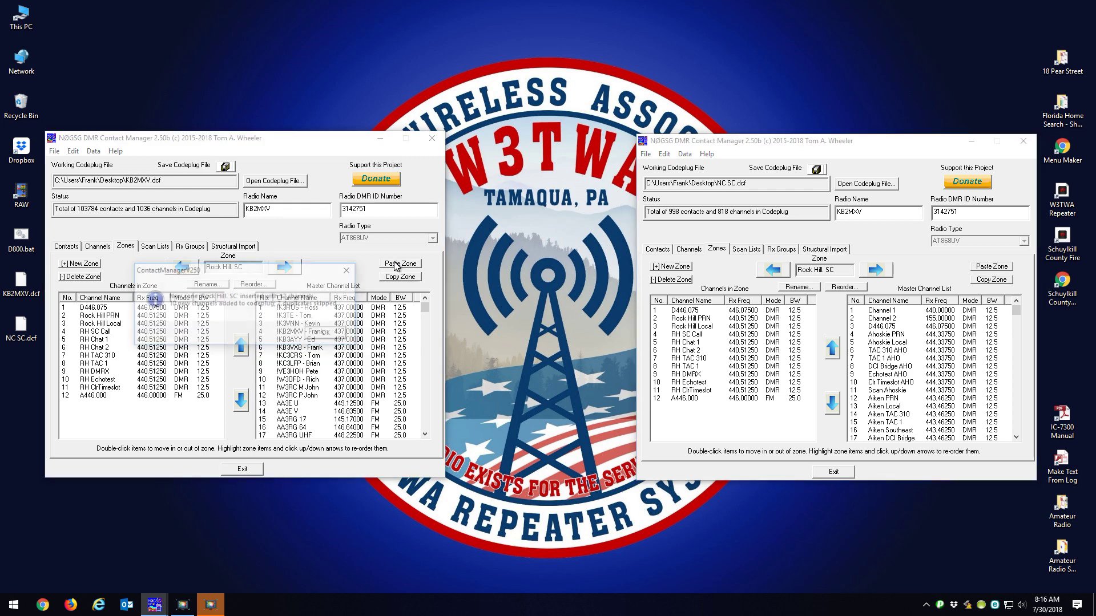
left_click(328, 333)
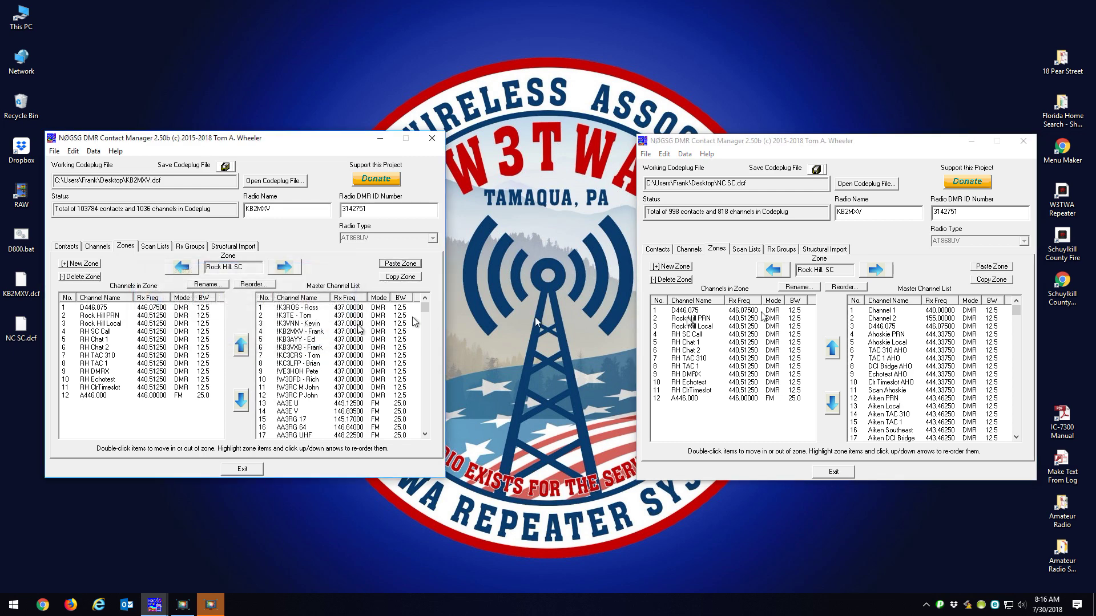
- Go to the Beaufort, SC zone in NC SC.dcf, copy it and paste it into KB2MXV.dcf
left_click(878, 270)
left_click(877, 270)
left_click(878, 270)
left_click(877, 271)
left_click(877, 270)
left_click(877, 271)
left_click(878, 271)
left_click(877, 271)
left_click(771, 271)
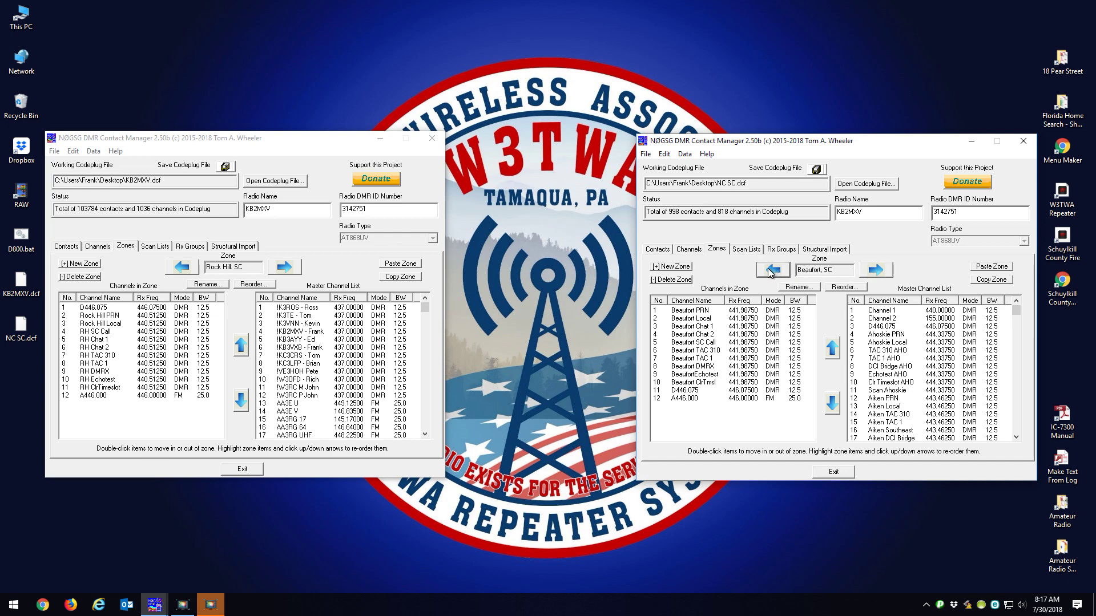
left_click(1004, 281)
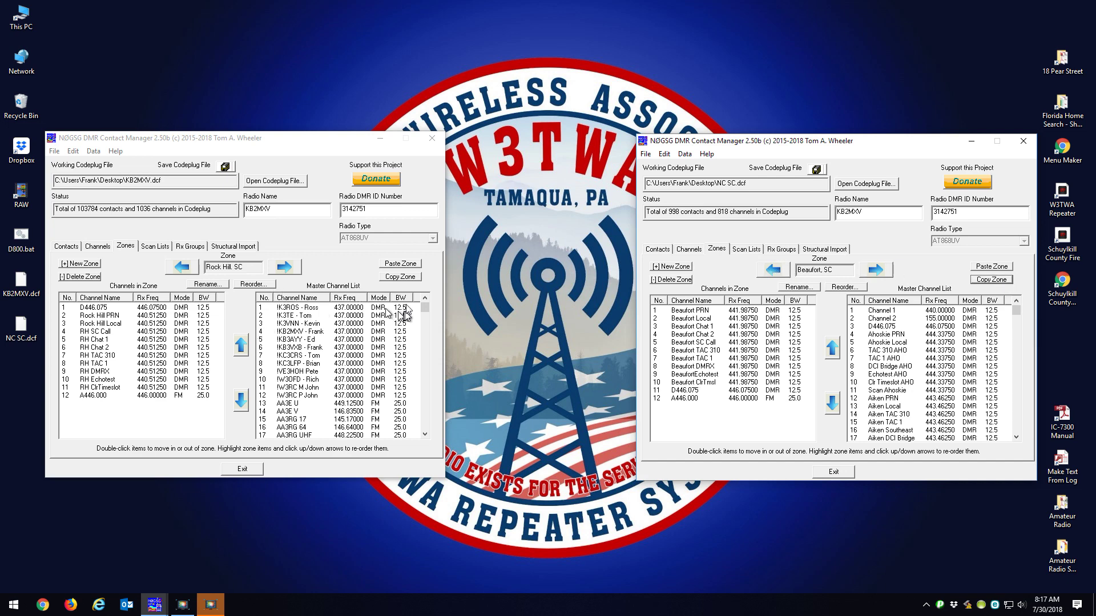
left_click(400, 264)
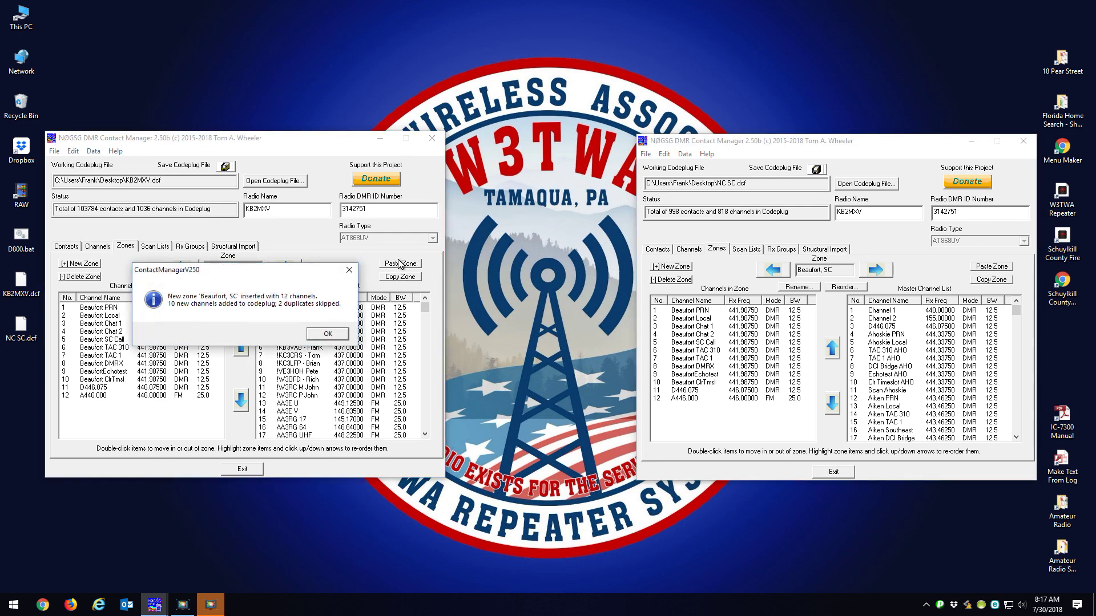
left_click(313, 335)
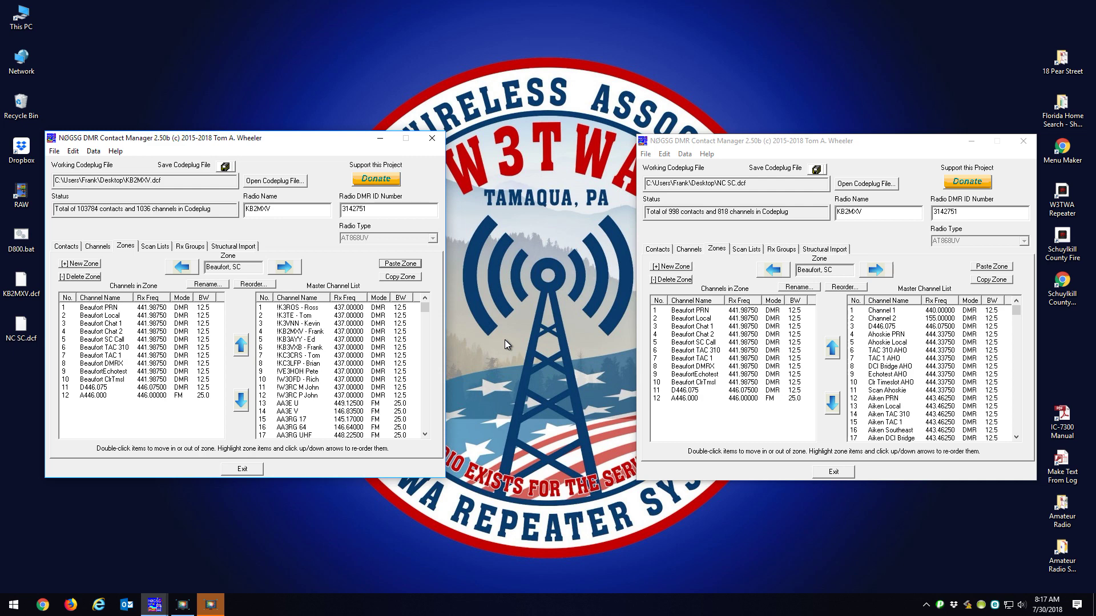
- Review the pasted zones in KB2MXV.dcf, going back from Beaufort, SC to Charlotte NC2
left_click(877, 269)
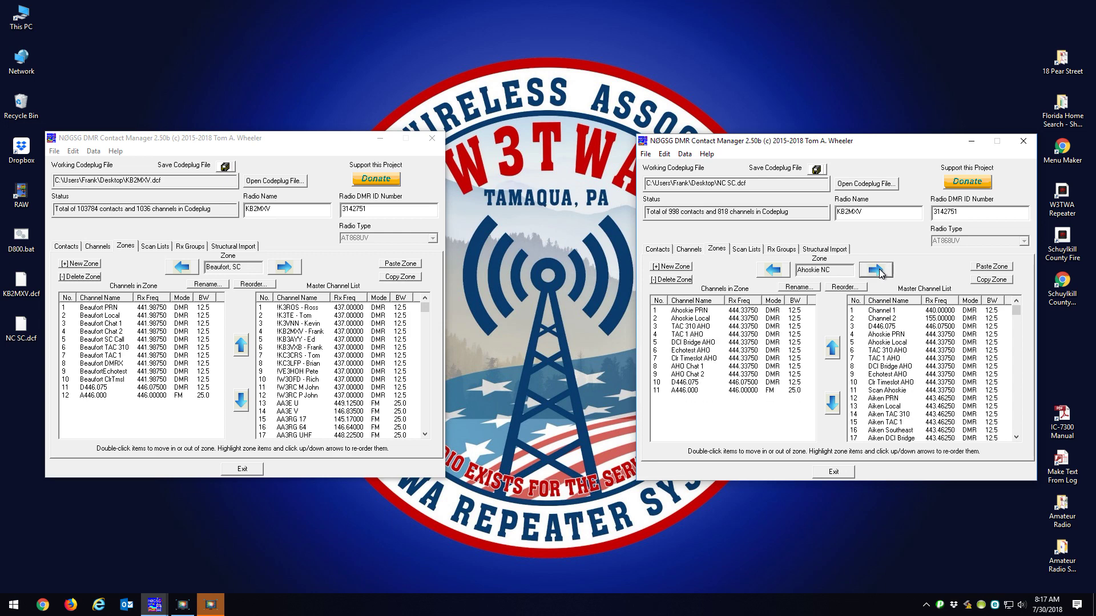
left_click(879, 268)
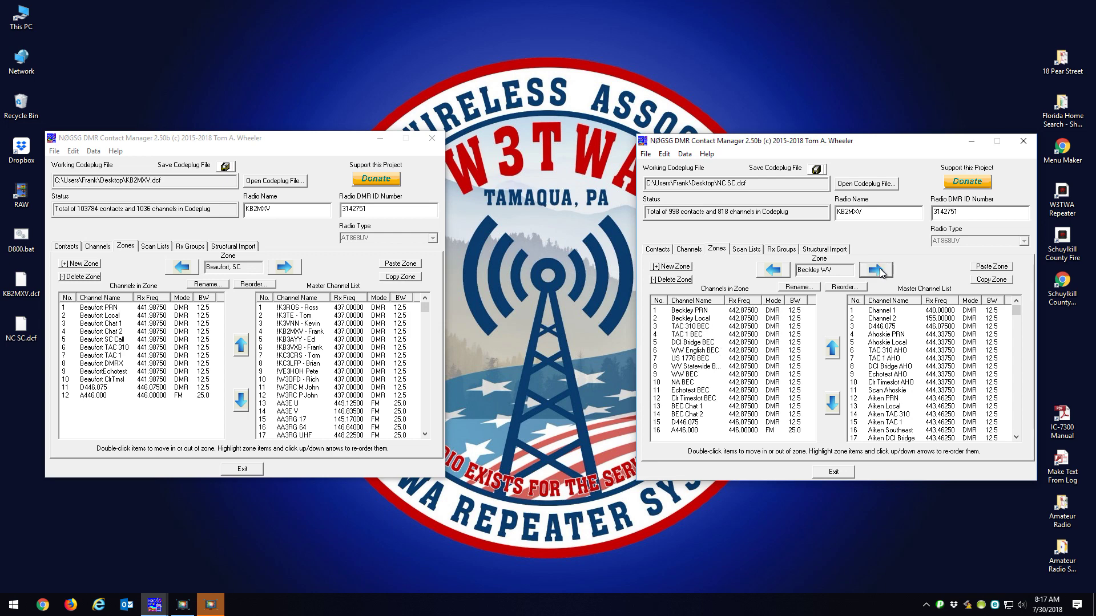
left_click(182, 267)
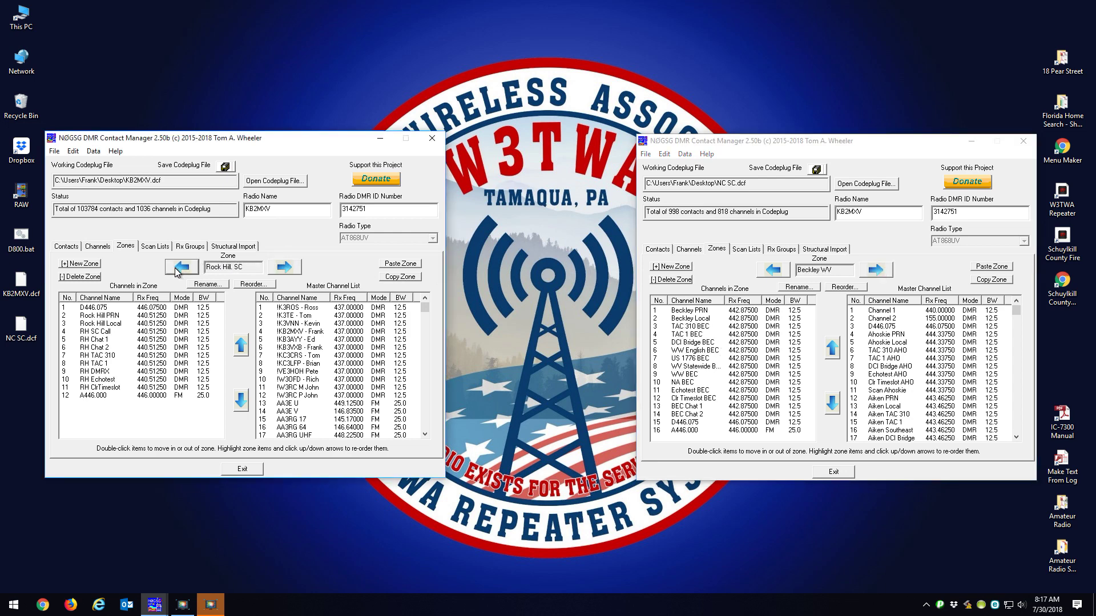
left_click(176, 269)
left_click(173, 268)
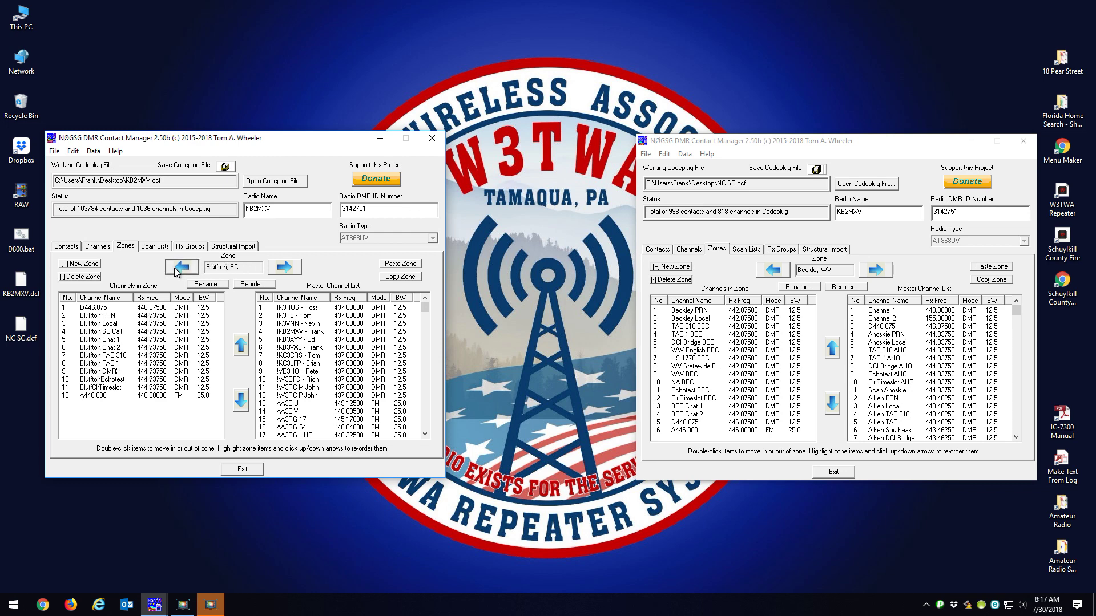
left_click(173, 268)
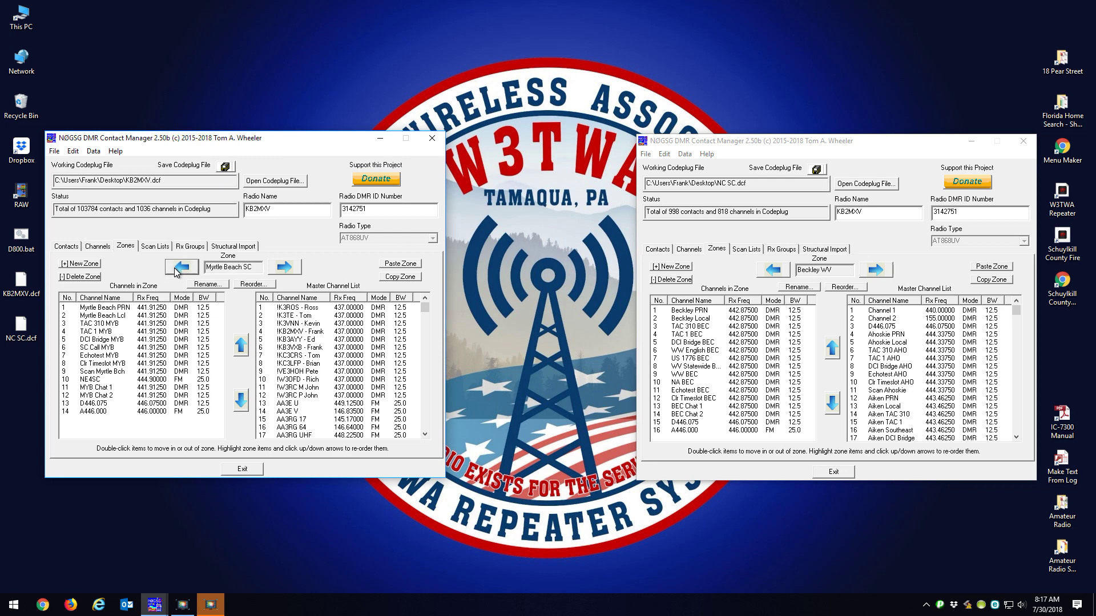
left_click(173, 268)
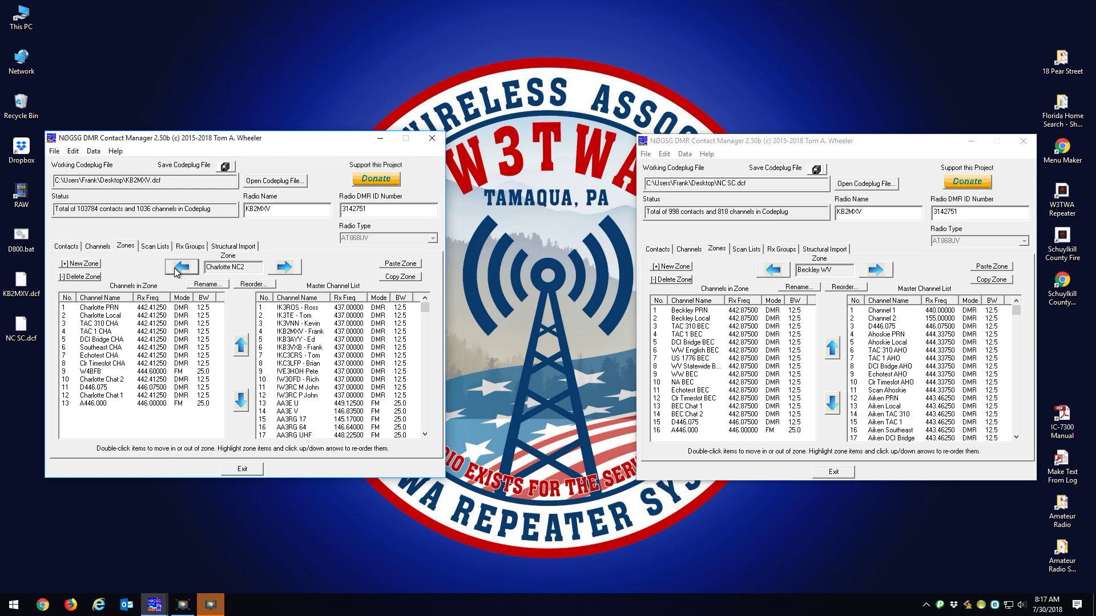
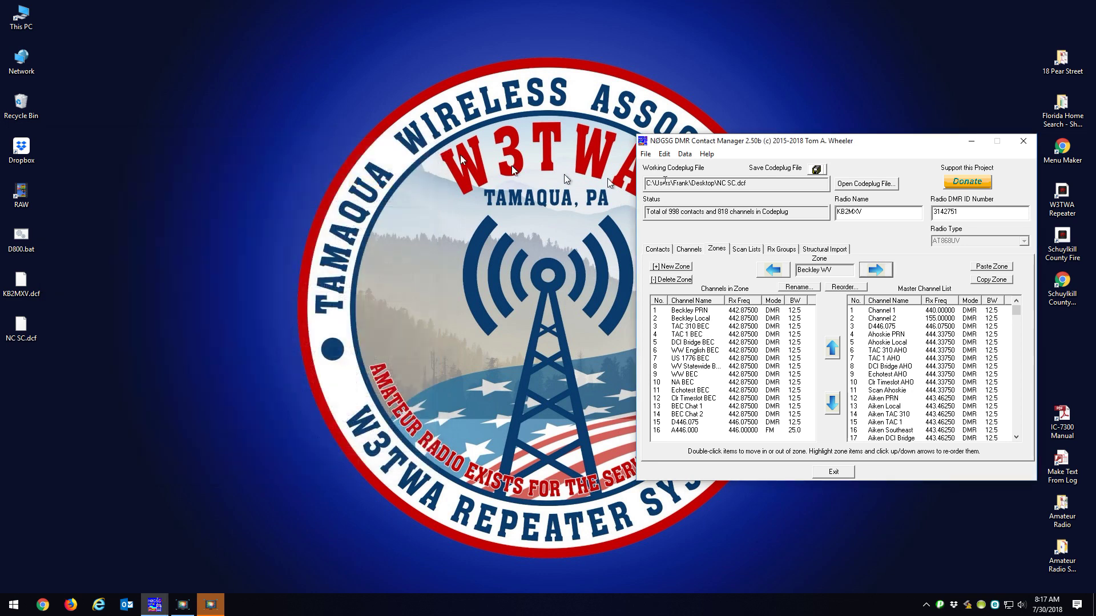
- Close the NC SC.dcf codeplug window and start the D868UVE radio programming software
left_click(1023, 141)
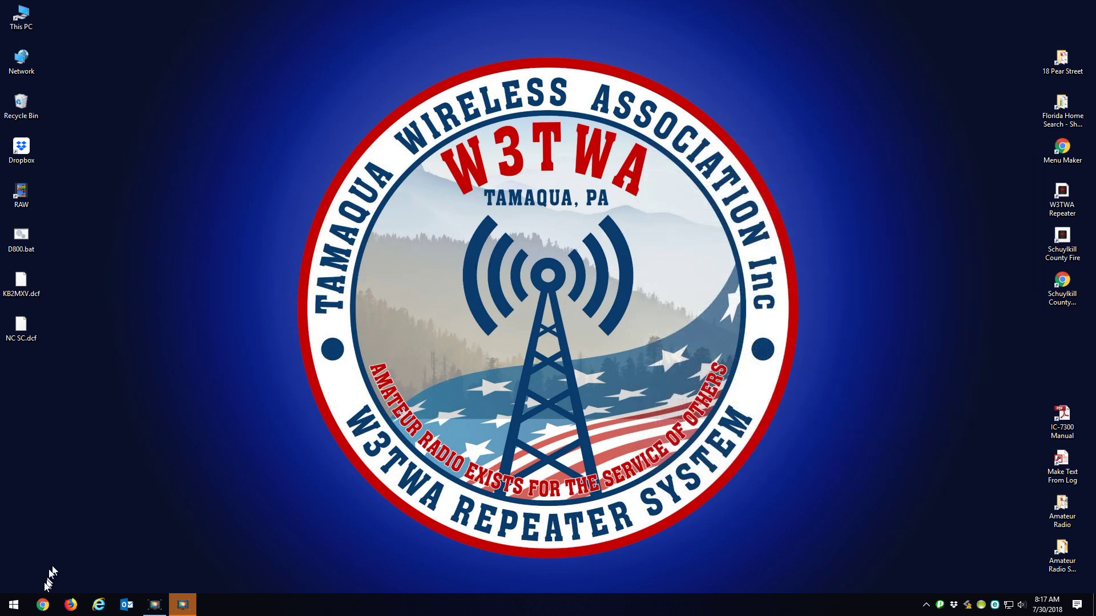
left_click(13, 605)
left_click(500, 367)
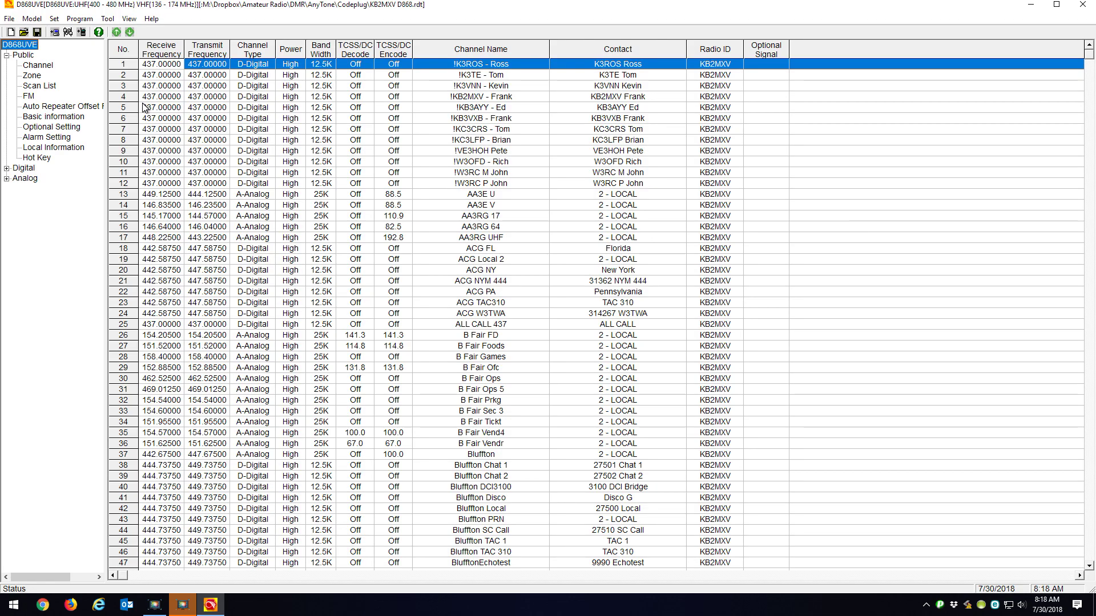
- Open KB2MXV.dcf from the Desktop using the Data Conversion File (*.dcf) file type
left_click(23, 33)
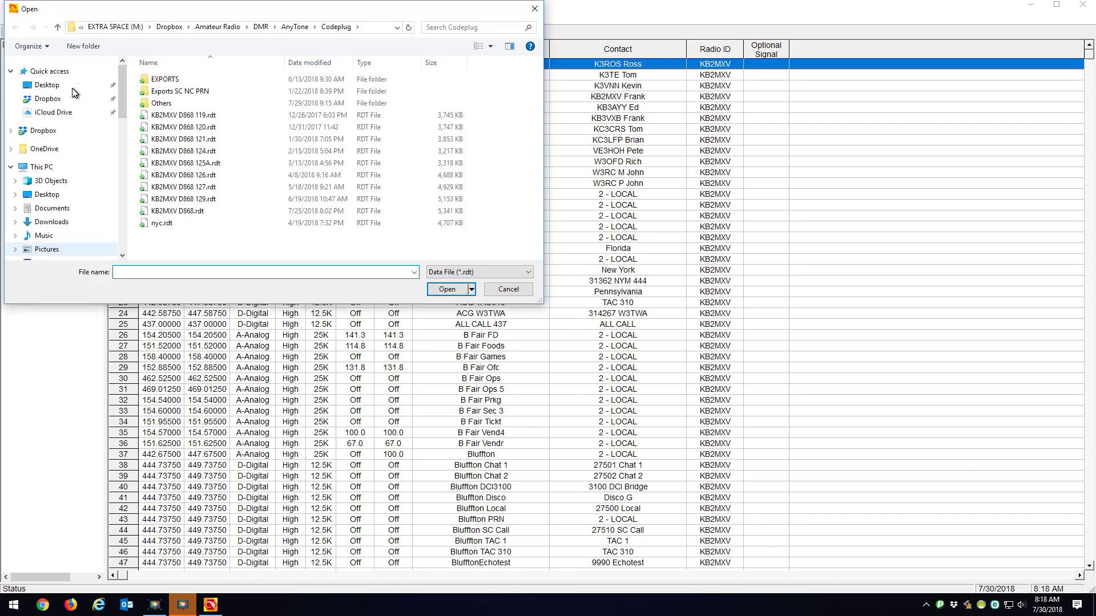
left_click(40, 86)
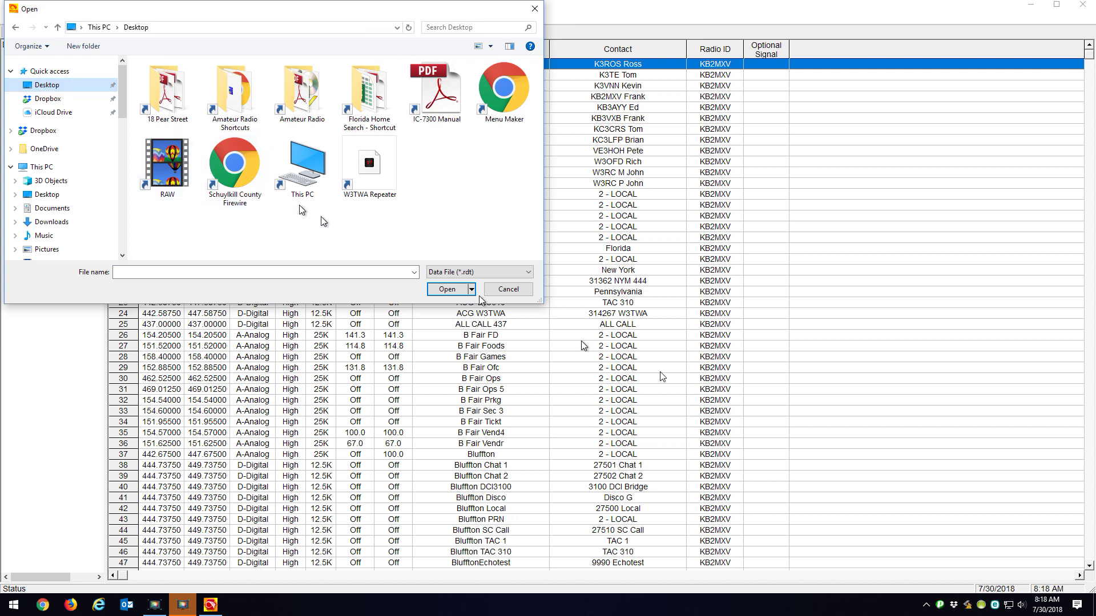
left_click(485, 272)
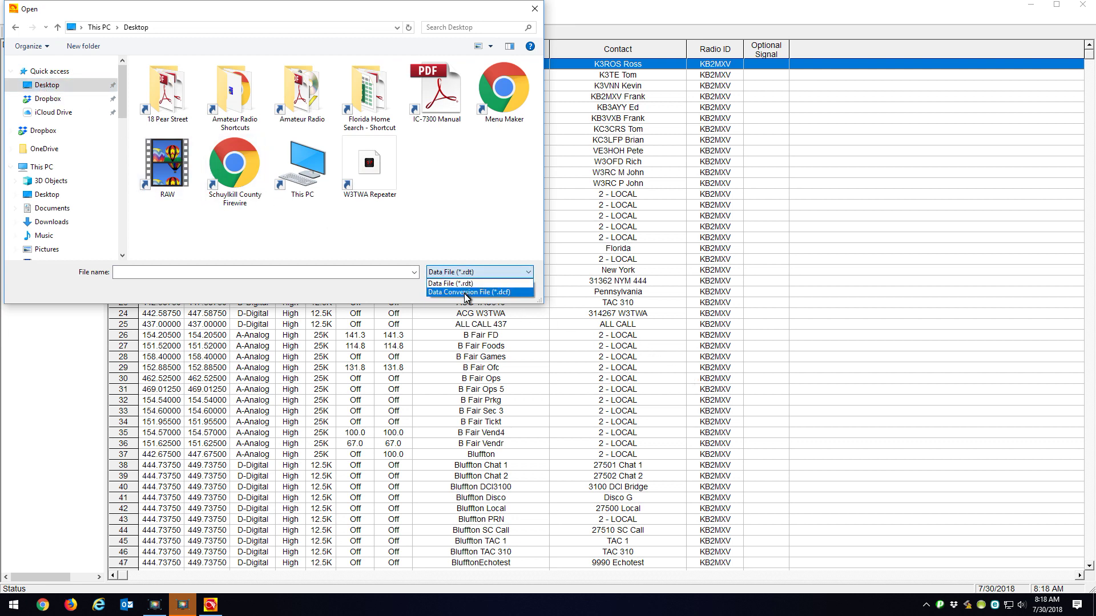
left_click(465, 292)
left_click(509, 80)
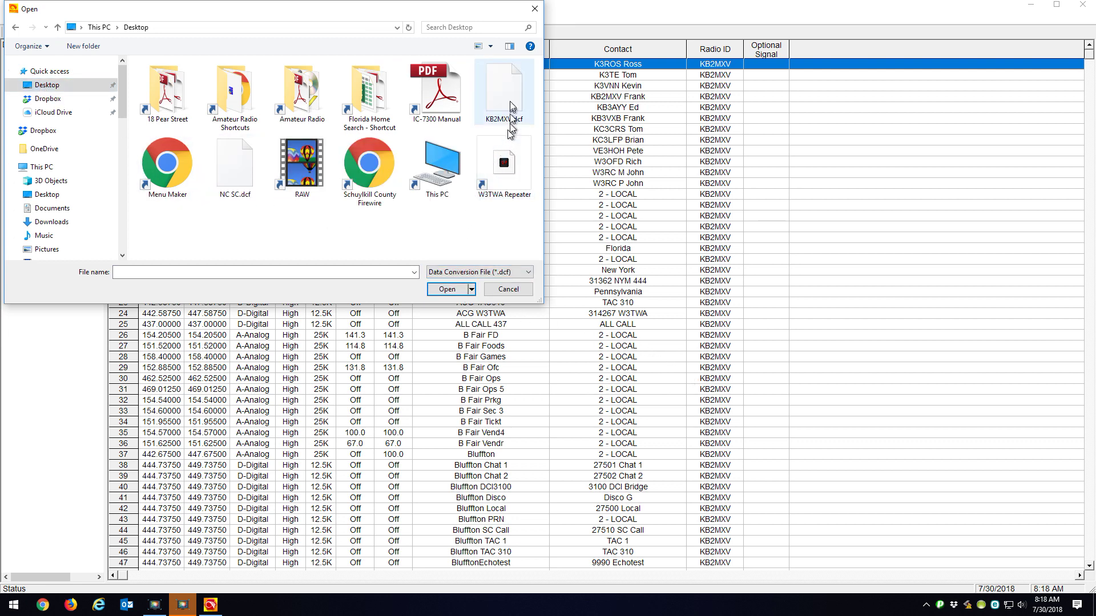
left_click(448, 290)
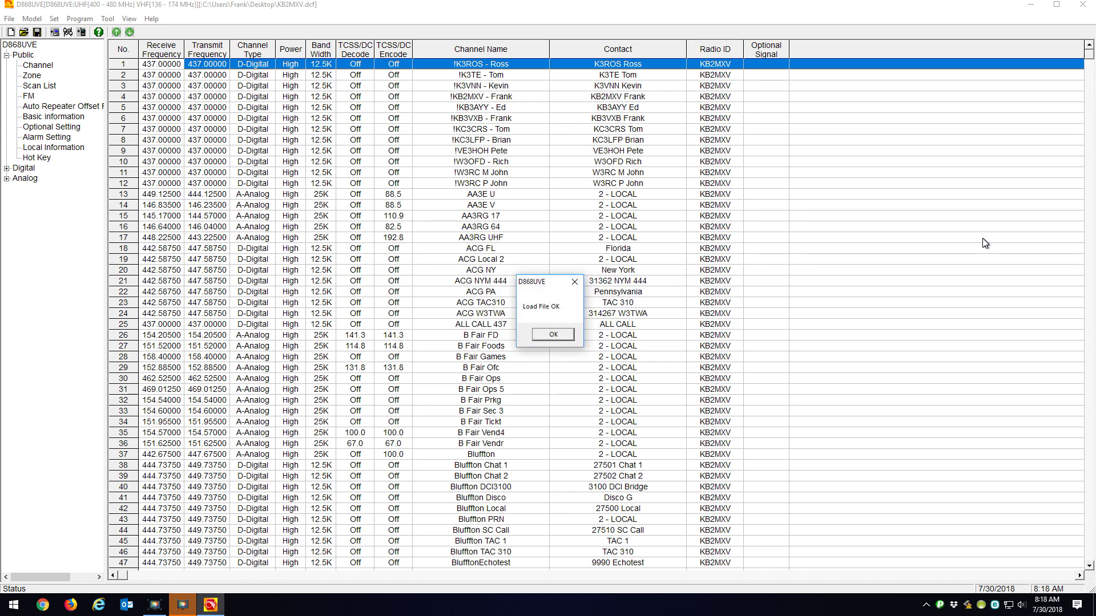
left_click(552, 334)
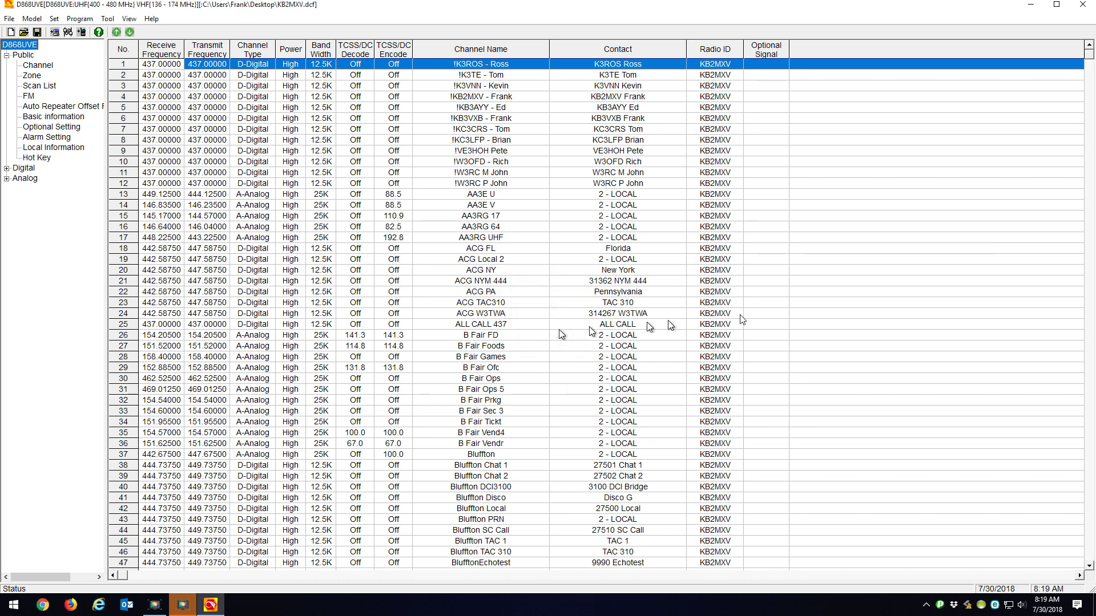
- Examine the end of the channel list and the zones at the end of the zone list
left_click_drag(1089, 62, 1090, 197)
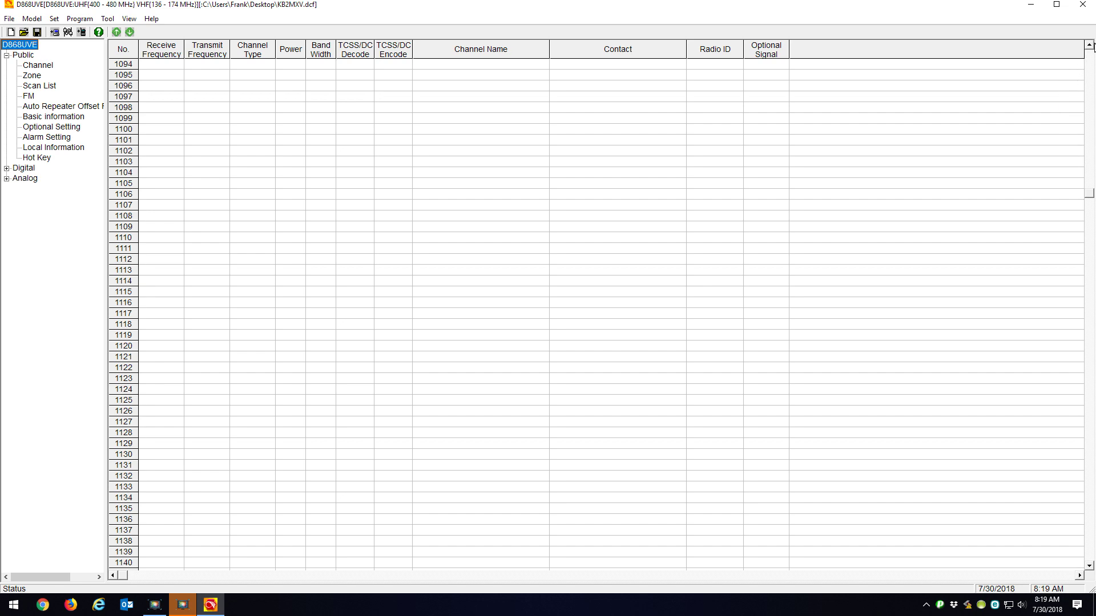
left_click_drag(1091, 49, 1090, 49)
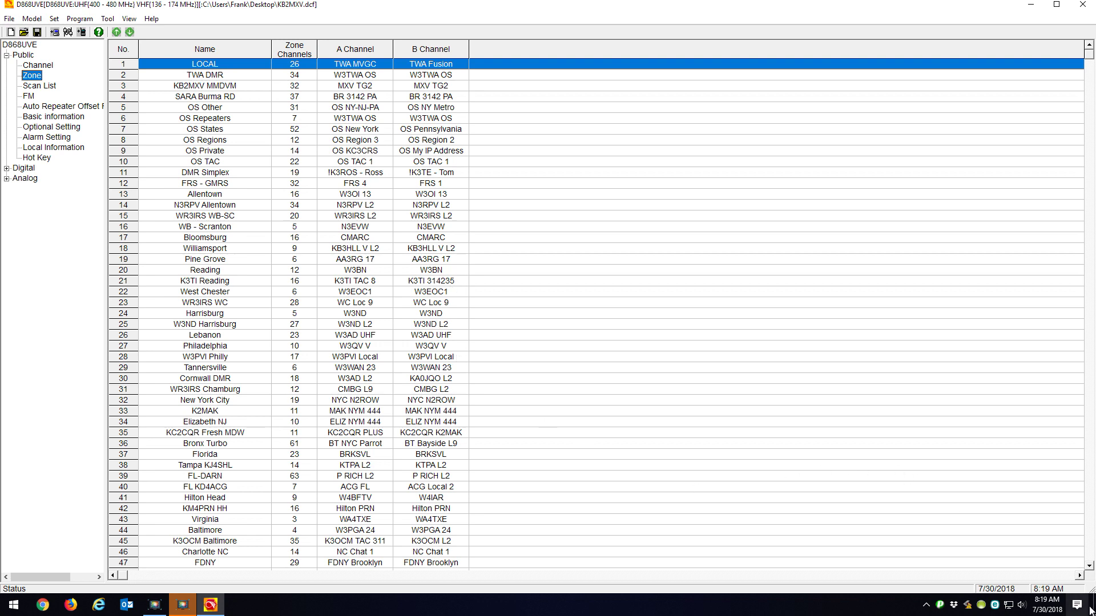
left_click(1089, 566)
scroll(1089, 566, "down", 5)
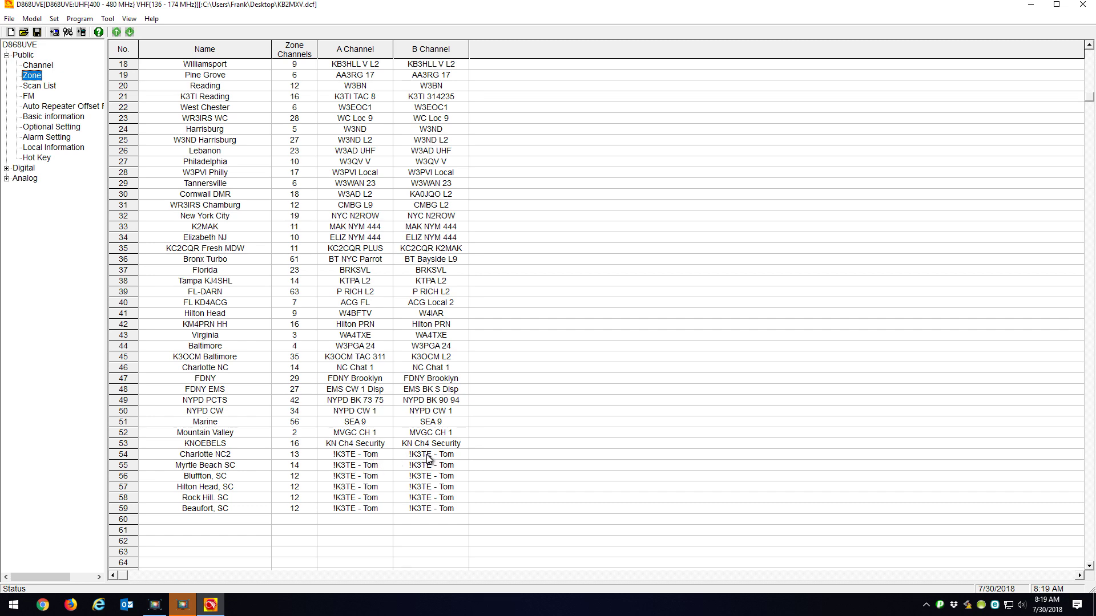
- Accept Charlotte PRN and Myrtle Beach PRN as A and B channels of the Charlotte NC2 and Myrtle Beach SC zones, and minimize the program
double_click(371, 455)
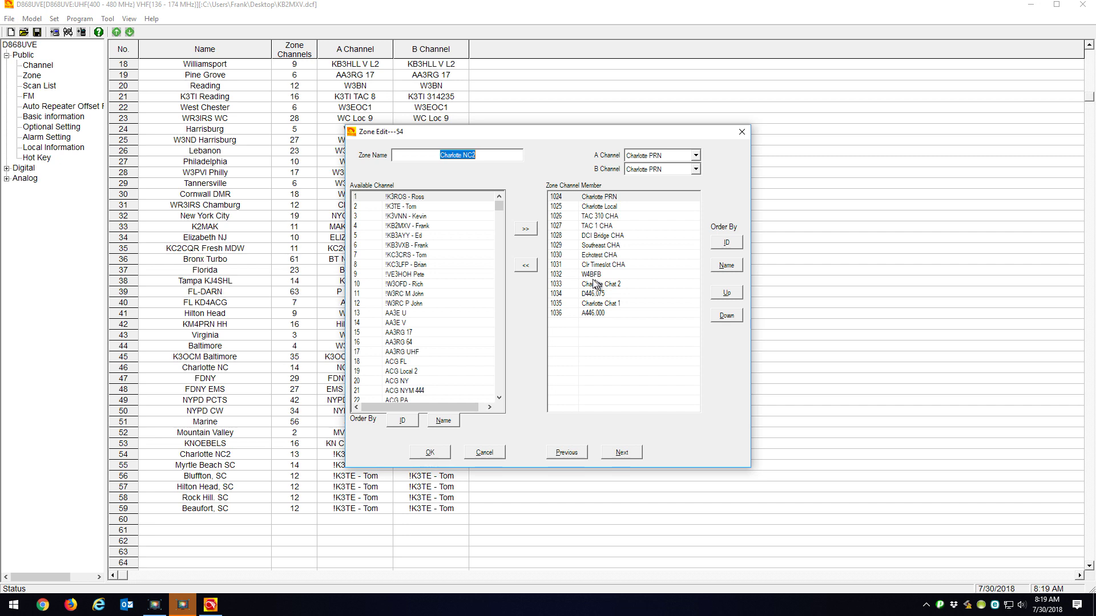
left_click(624, 452)
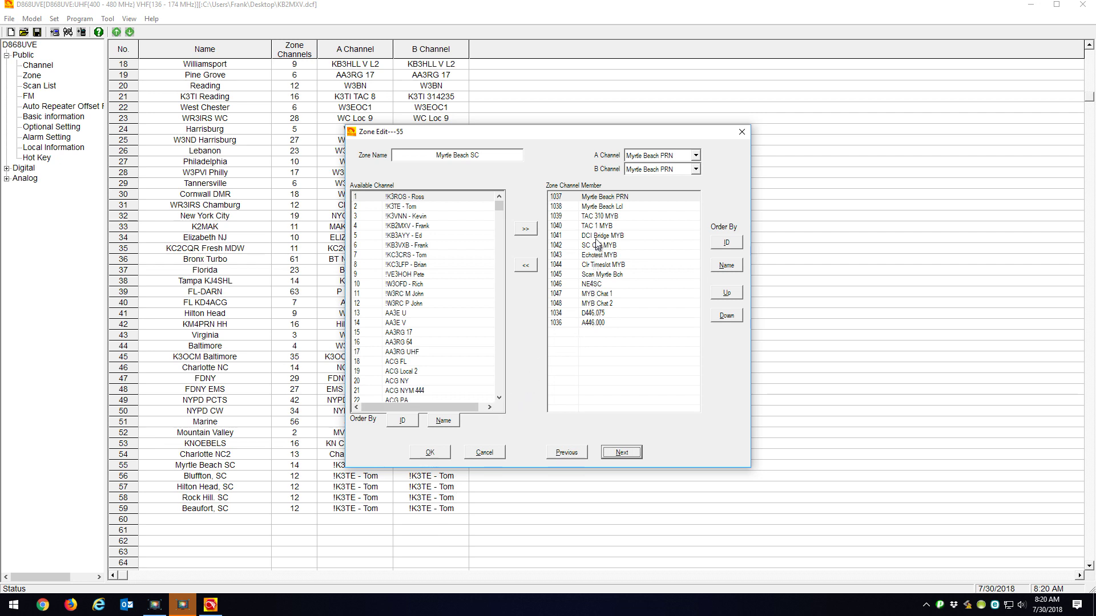
left_click(427, 453)
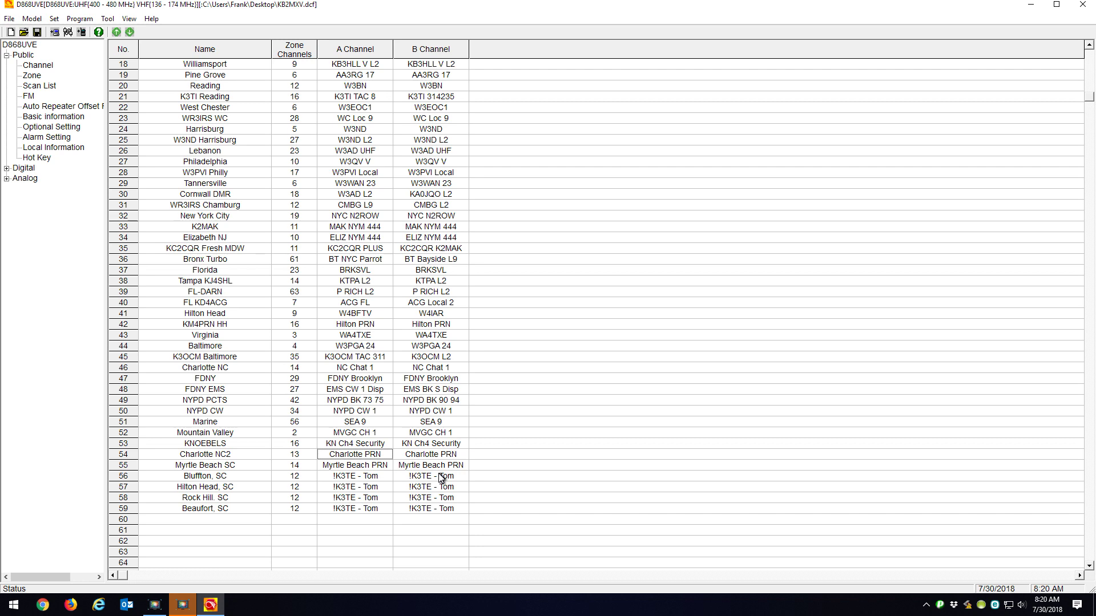
left_click(212, 606)
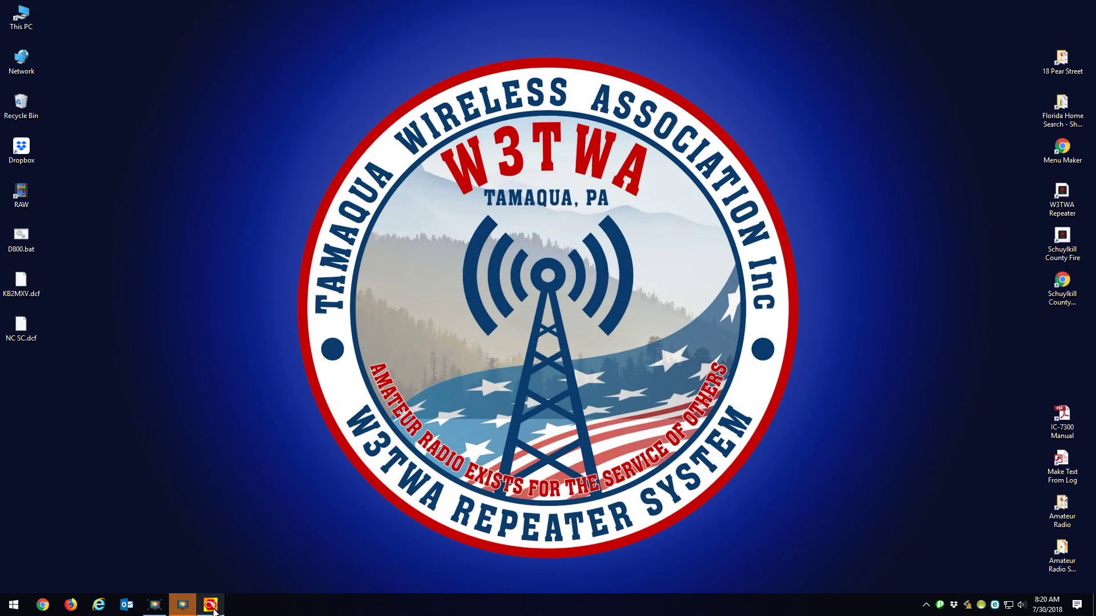